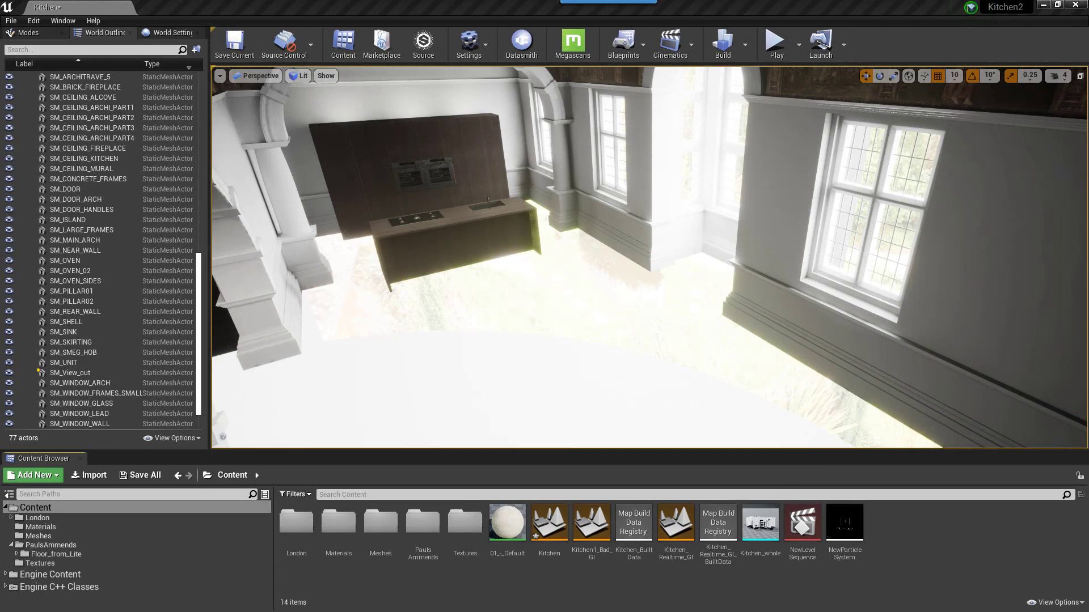
Step: Create a new folder named Floor in the project's Content folder
{"action": "right_click_drag", "start_coordinate": [648, 256], "coordinate": [638, 329]}
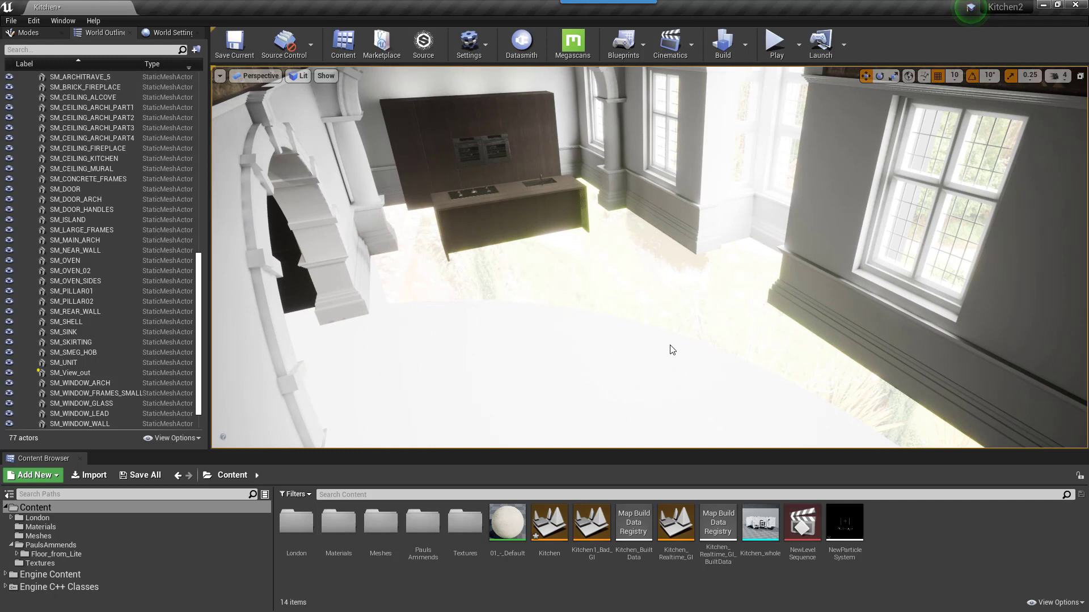
{"action": "right_click", "coordinate": [946, 543]}
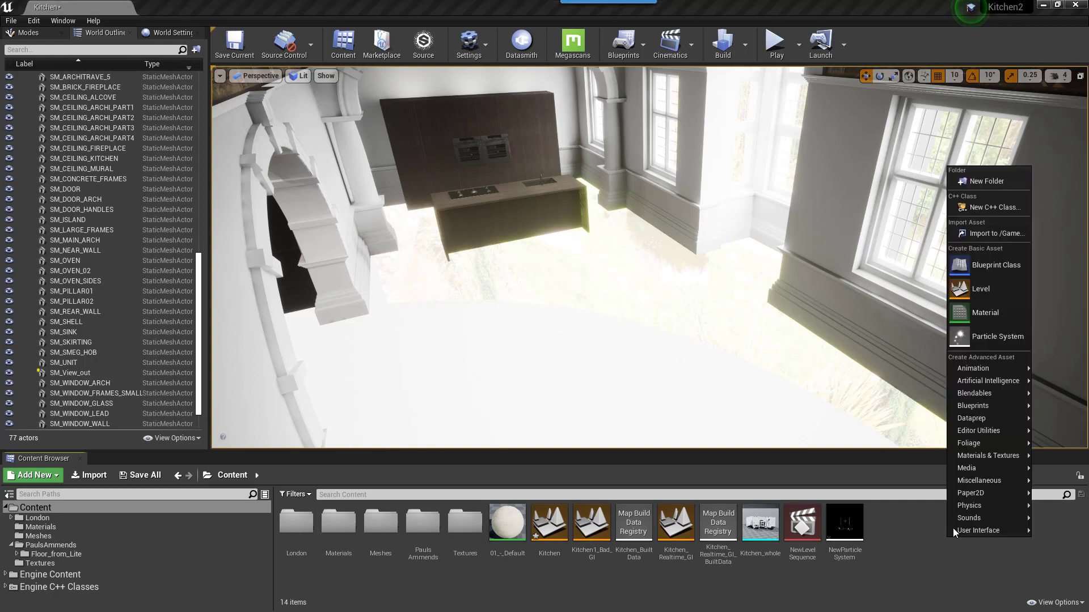
{"action": "left_click", "coordinate": [983, 185]}
{"action": "type", "text": "Floor"}
{"action": "key", "text": "Return"}
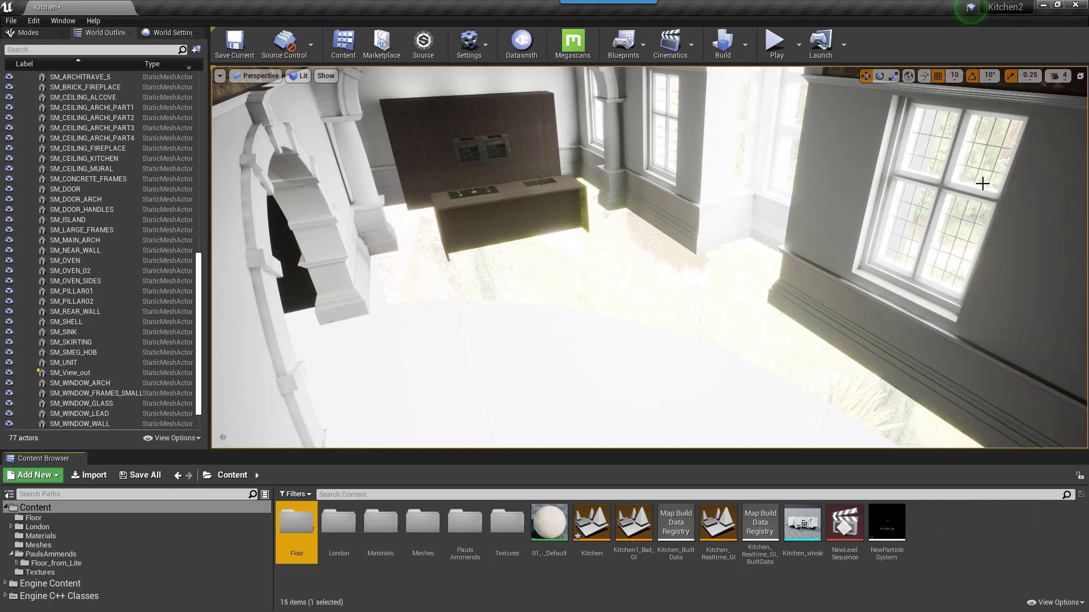
Step: Import the Floor-Diffuse, Floor-Normal_normal, Floor-Roughness and Grunge images from the Maps folder into the Floor folder
{"action": "double_click", "coordinate": [312, 516]}
{"action": "key", "text": "alt+Tab"}
{"action": "left_click_drag", "start_coordinate": [683, 162], "coordinate": [496, 113]}
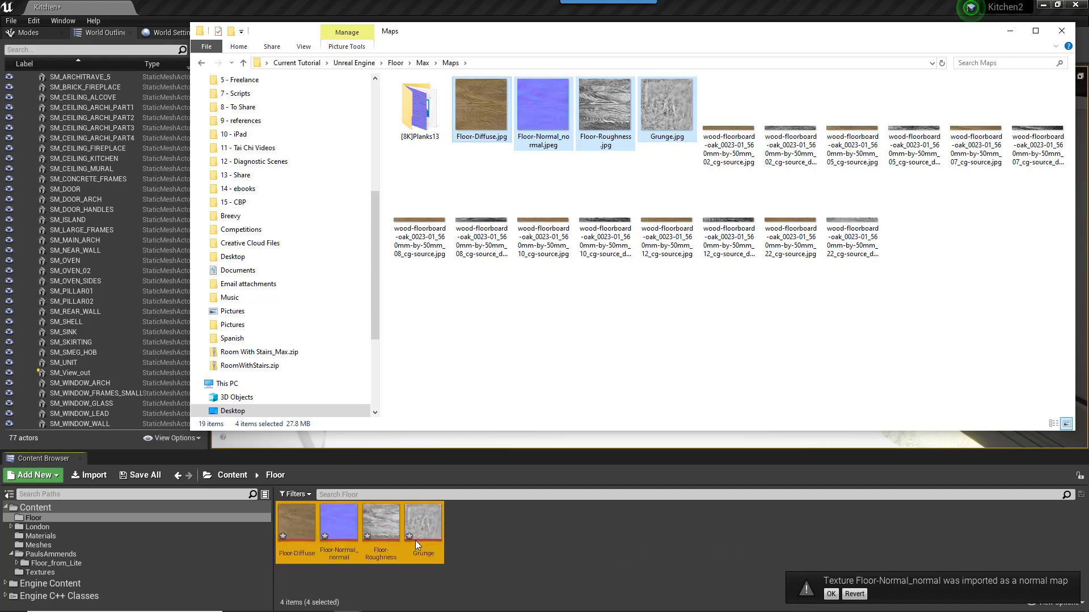
{"action": "left_click", "coordinate": [566, 543]}
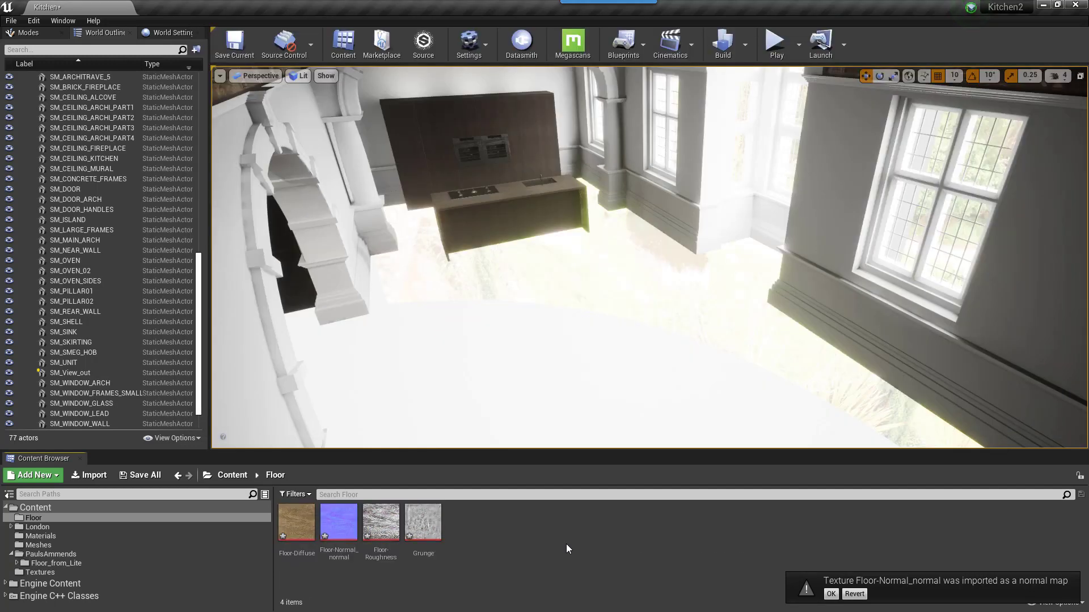
Step: Import RailClone002.fbx from the Max folder into the Floor folder as a static mesh, with Generate Lightmap UVs off
{"action": "key", "text": "alt+Tab"}
{"action": "left_click", "coordinate": [421, 62]}
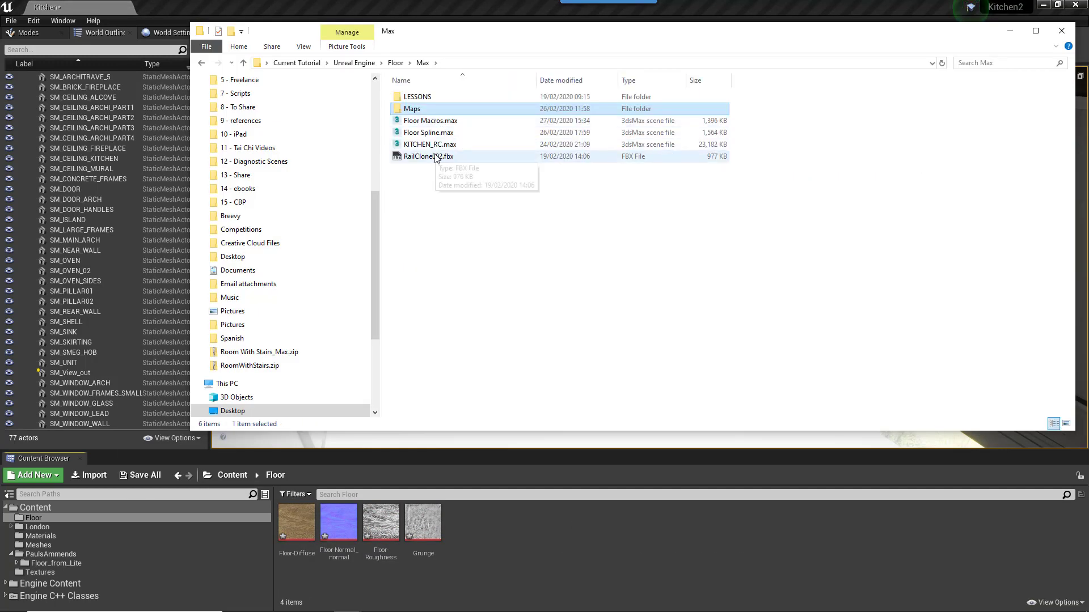
{"action": "left_click_drag", "start_coordinate": [435, 157], "coordinate": [536, 544]}
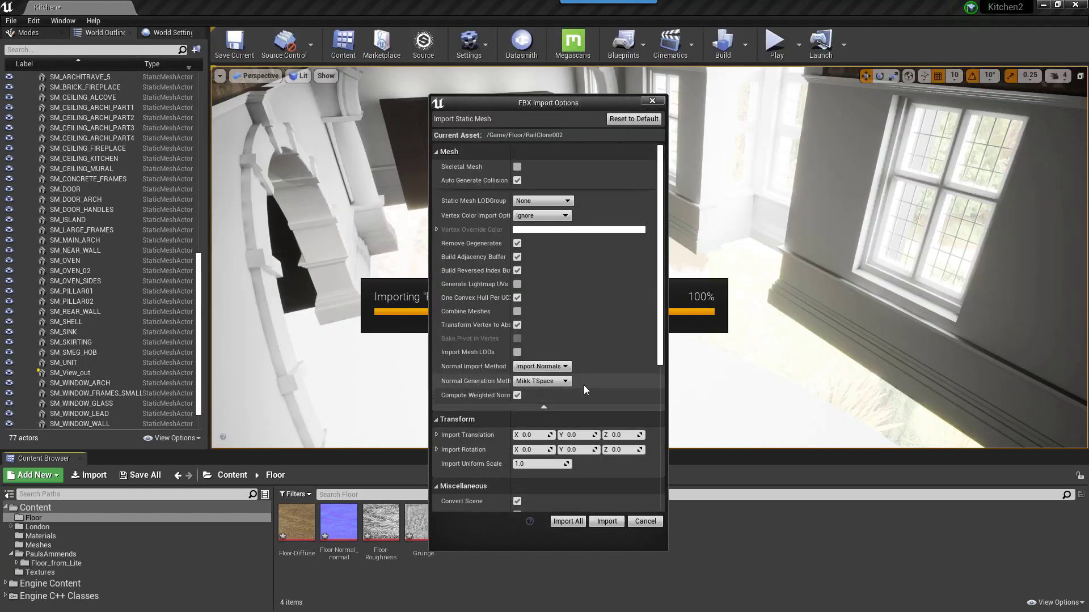
{"action": "left_click", "coordinate": [517, 285]}
{"action": "left_click", "coordinate": [516, 284]}
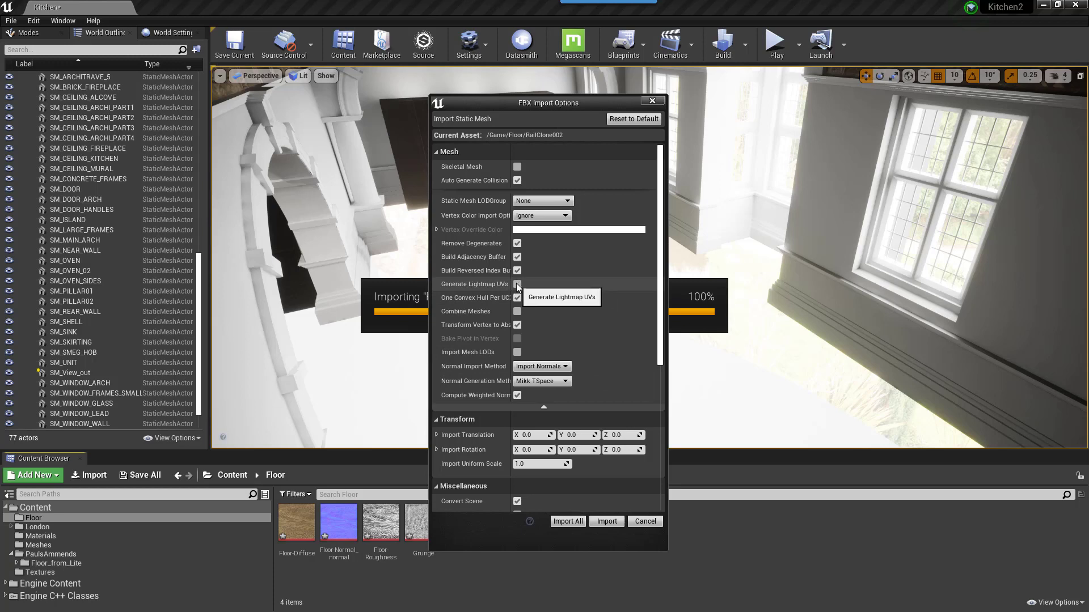
{"action": "left_click", "coordinate": [615, 522]}
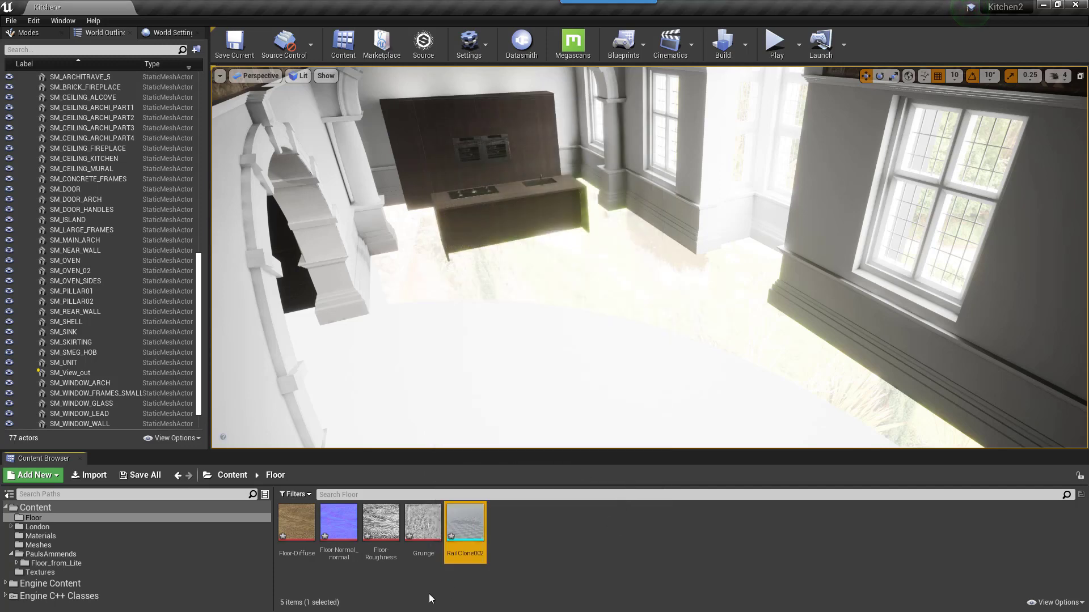
Step: Open the RailClone002 mesh and examine its UV channels 0, 1 and 2 in turn
{"action": "double_click", "coordinate": [458, 525]}
{"action": "left_click", "coordinate": [643, 57]}
{"action": "left_click", "coordinate": [655, 97]}
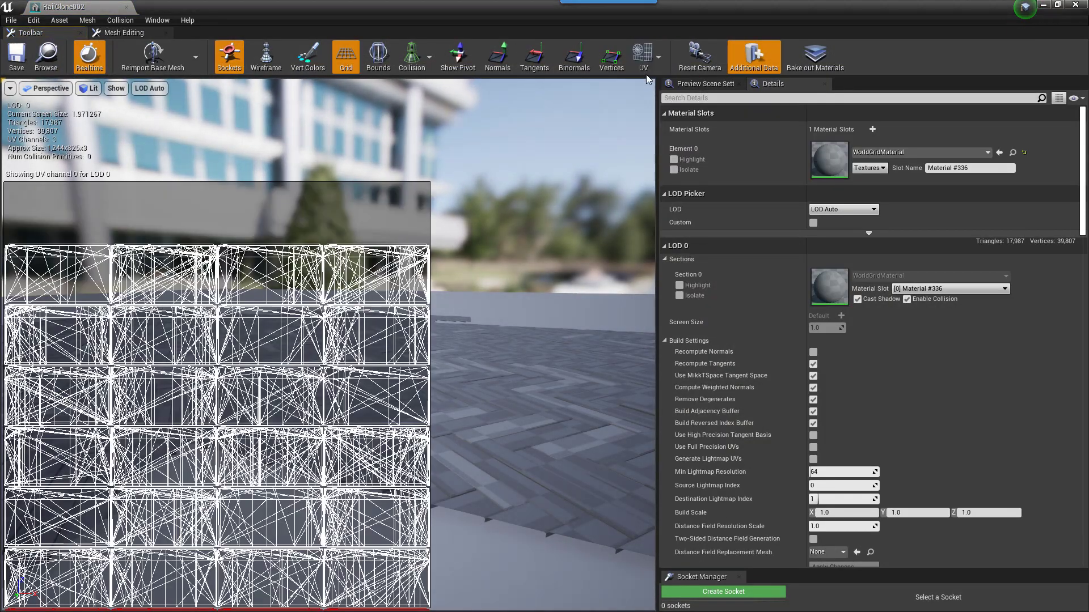
{"action": "left_click", "coordinate": [643, 57]}
{"action": "left_click", "coordinate": [658, 108]}
{"action": "left_click", "coordinate": [643, 60]}
{"action": "left_click", "coordinate": [657, 120]}
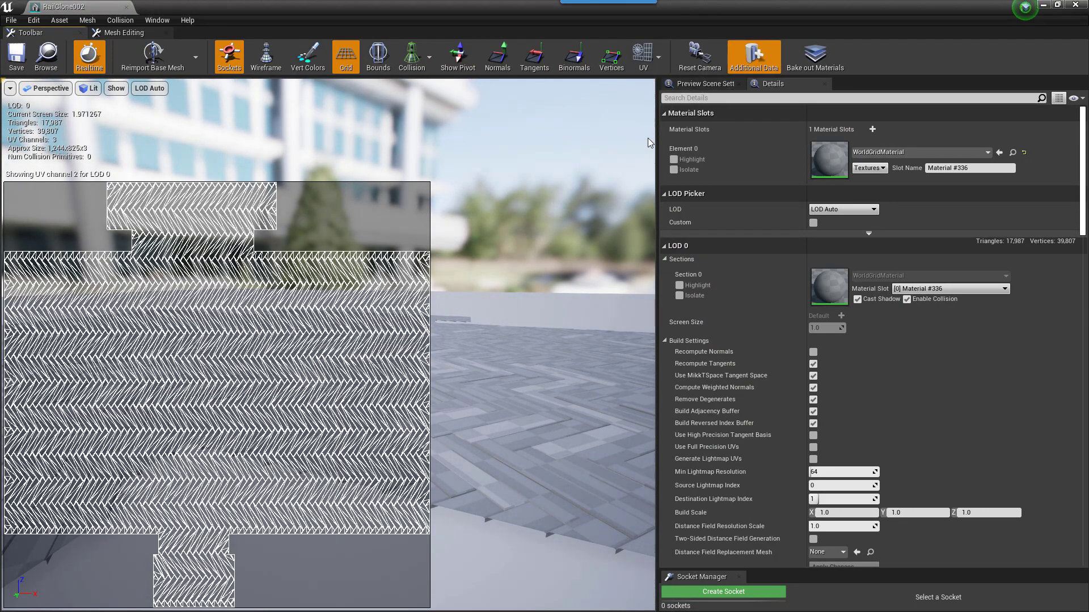
Step: Set the mesh's Light Map Coordinate Index to 2 and its Light Map Resolution to 512
{"action": "left_click", "coordinate": [806, 99]}
{"action": "type", "text": "light"}
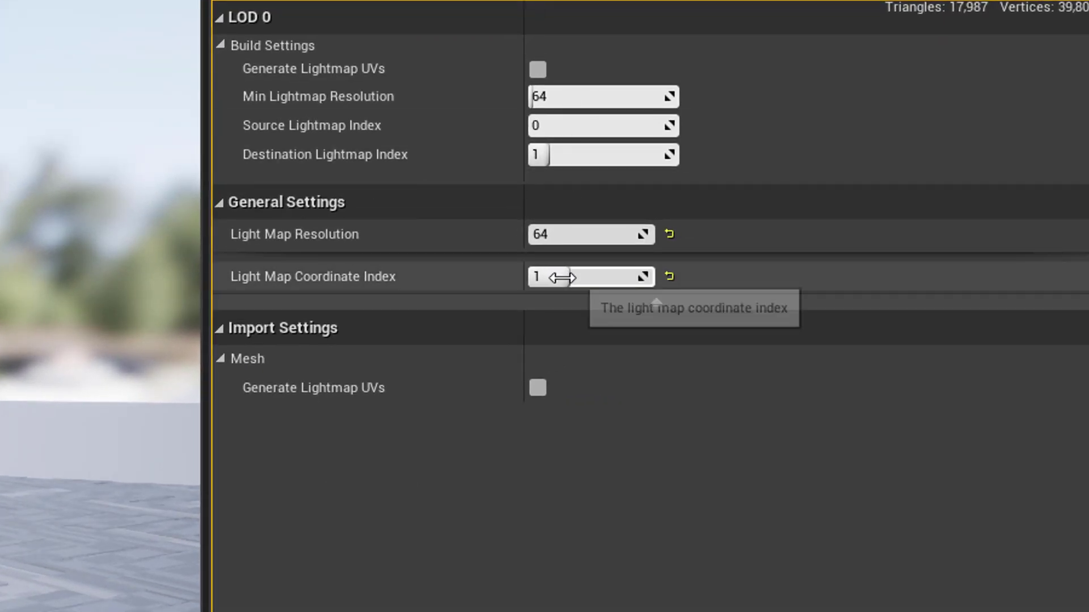
{"action": "mouse_move", "coordinate": [553, 276]}
{"action": "left_mouse_down"}
{"action": "mouse_move", "coordinate": [572, 276]}
{"action": "mouse_move", "coordinate": [554, 269]}
{"action": "left_mouse_up"}
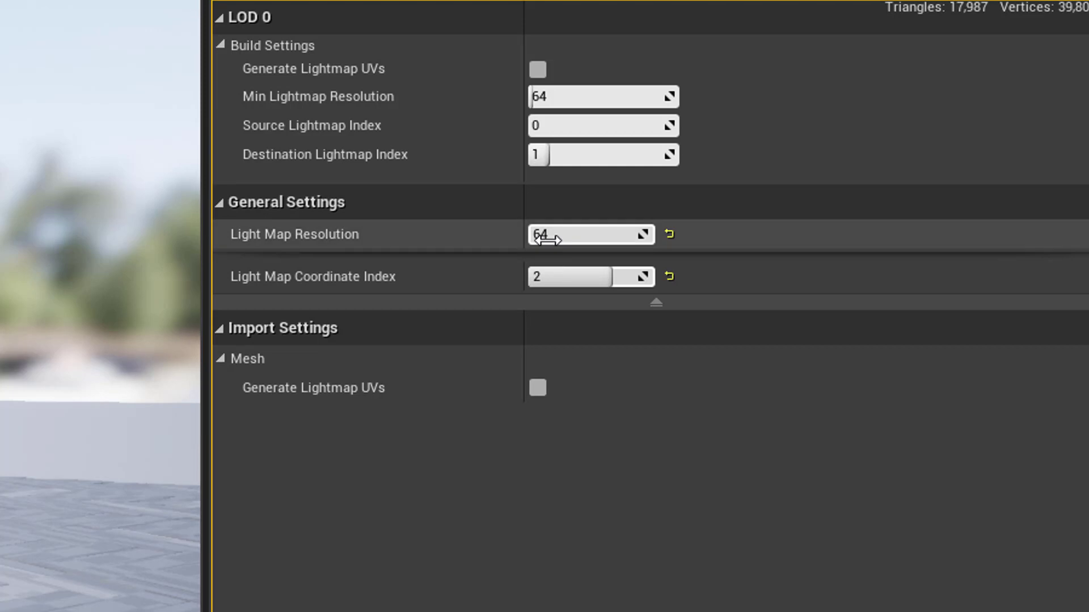
{"action": "left_click", "coordinate": [546, 238]}
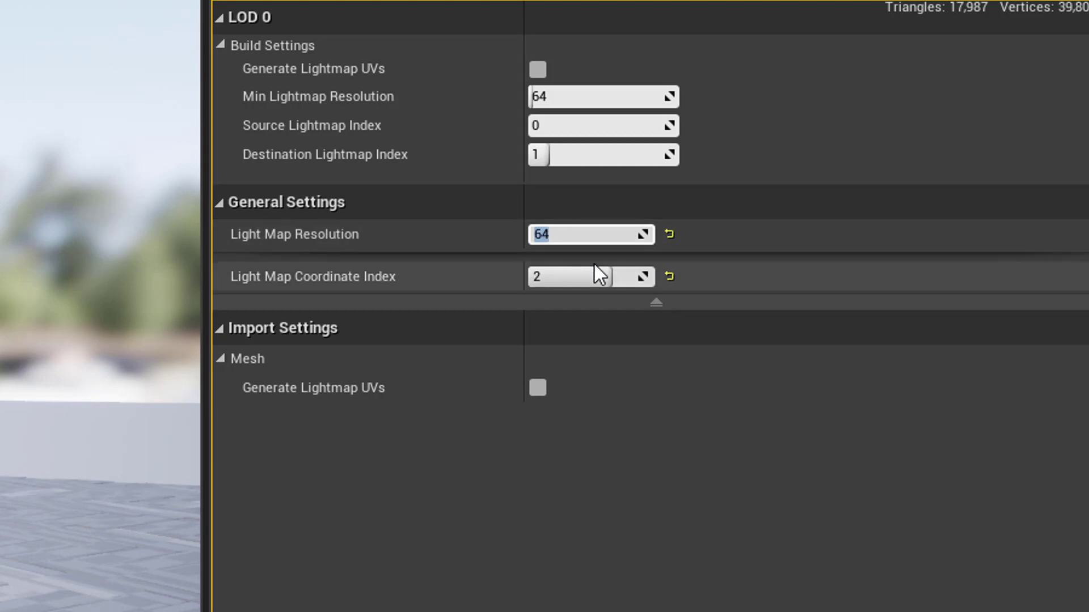
{"action": "type", "text": "512"}
{"action": "key", "text": "Return"}
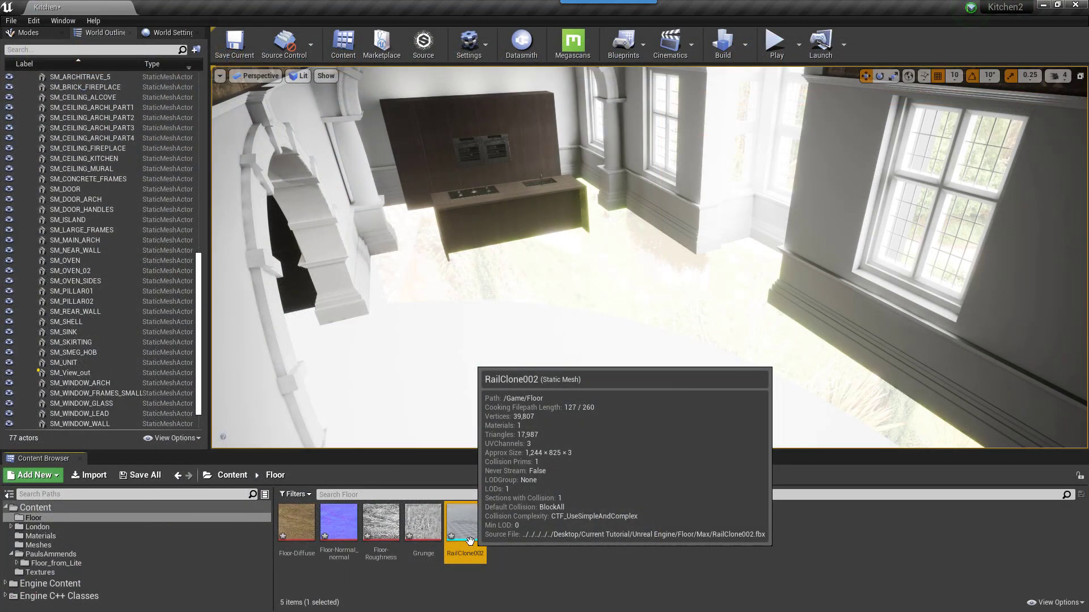
Step: Place the RailClone002 floor mesh in the kitchen level and display its details
{"action": "left_click_drag", "start_coordinate": [470, 541], "coordinate": [491, 346]}
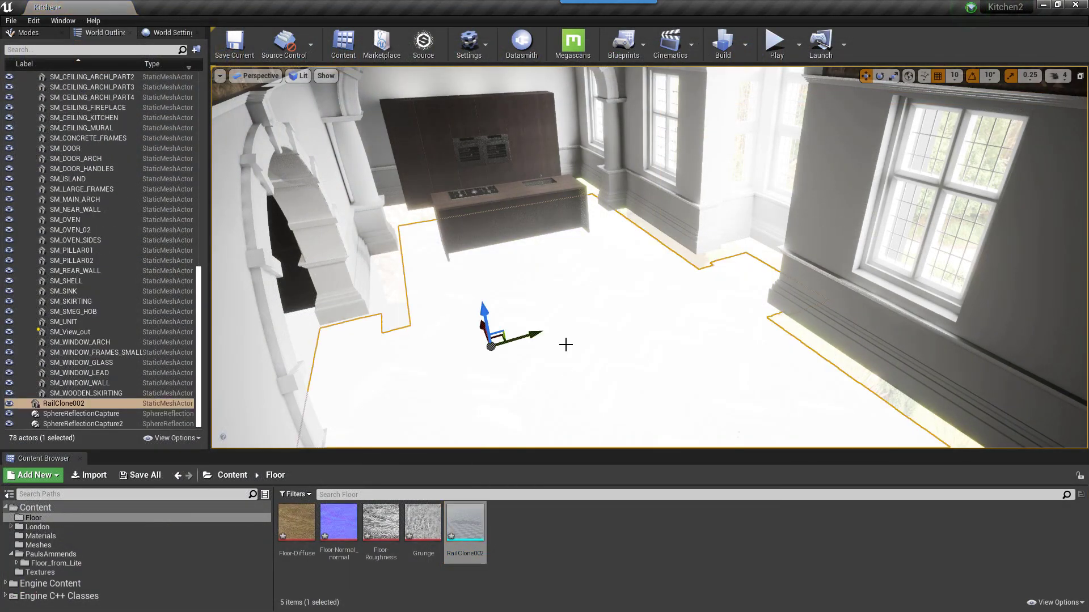
{"action": "left_click", "coordinate": [76, 22]}
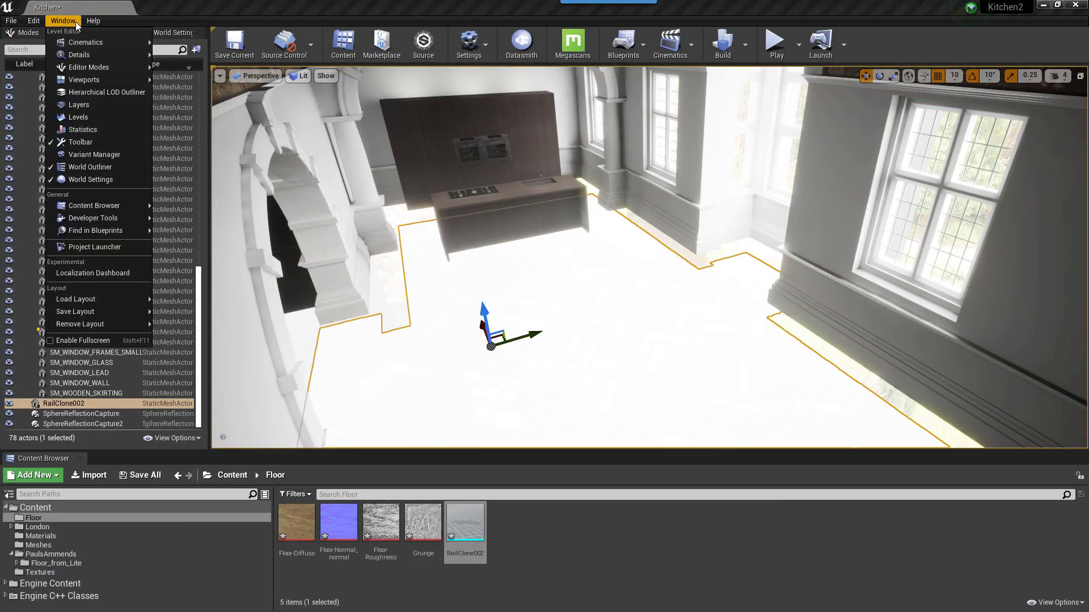
{"action": "mouse_move", "coordinate": [79, 54]}
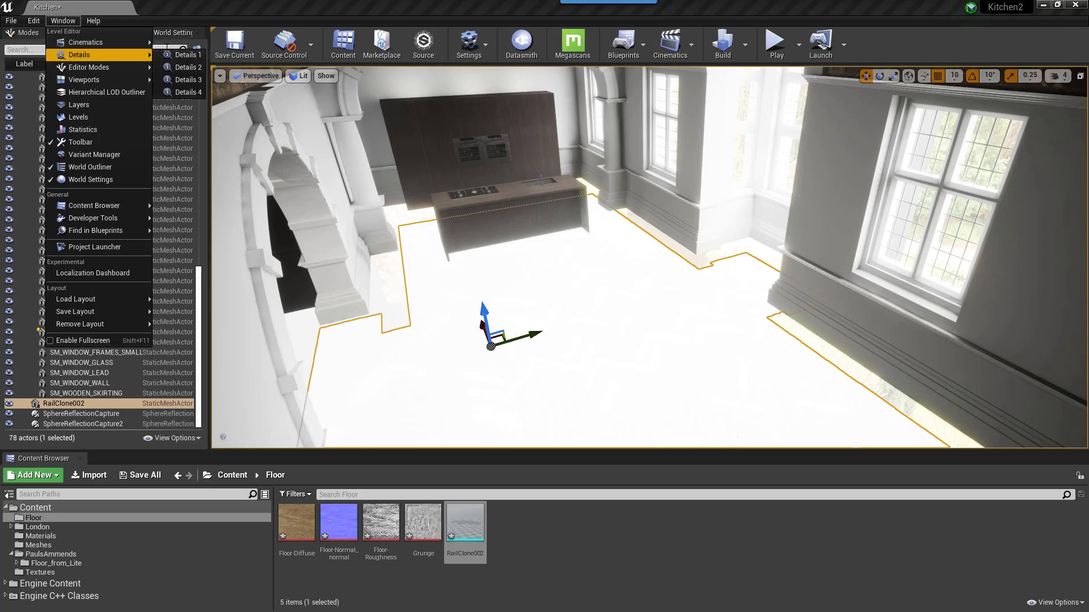
{"action": "left_click", "coordinate": [178, 55]}
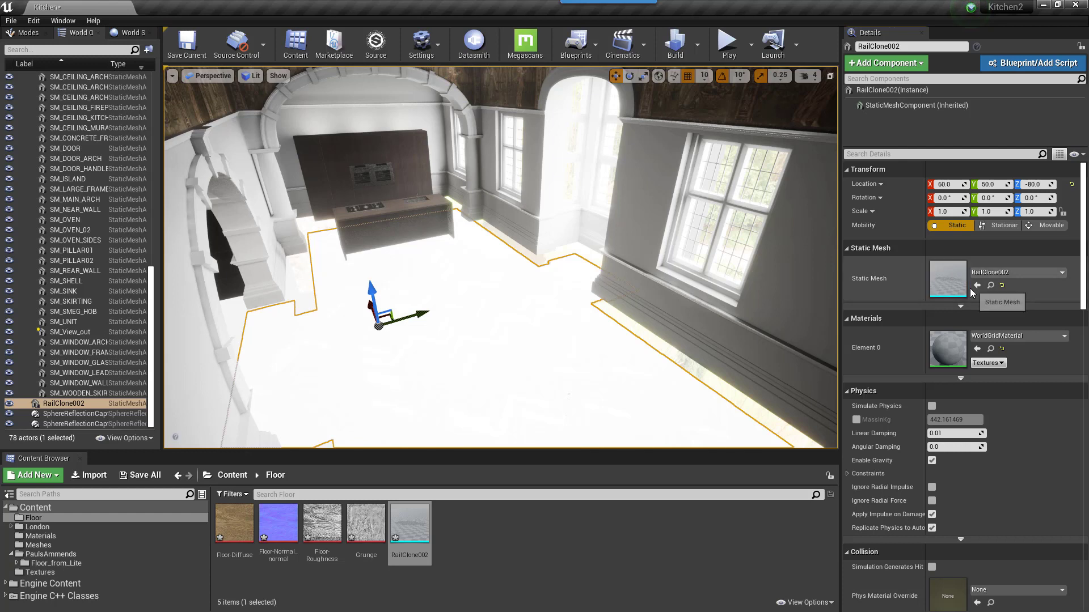
Step: Set the RailClone002 floor's location to 0, 0, 0
{"action": "left_click", "coordinate": [939, 184]}
{"action": "type", "text": "0"}
{"action": "key", "text": "Tab"}
{"action": "type", "text": "0"}
{"action": "key", "text": "Tab"}
{"action": "type", "text": "0"}
{"action": "key", "text": "Return"}
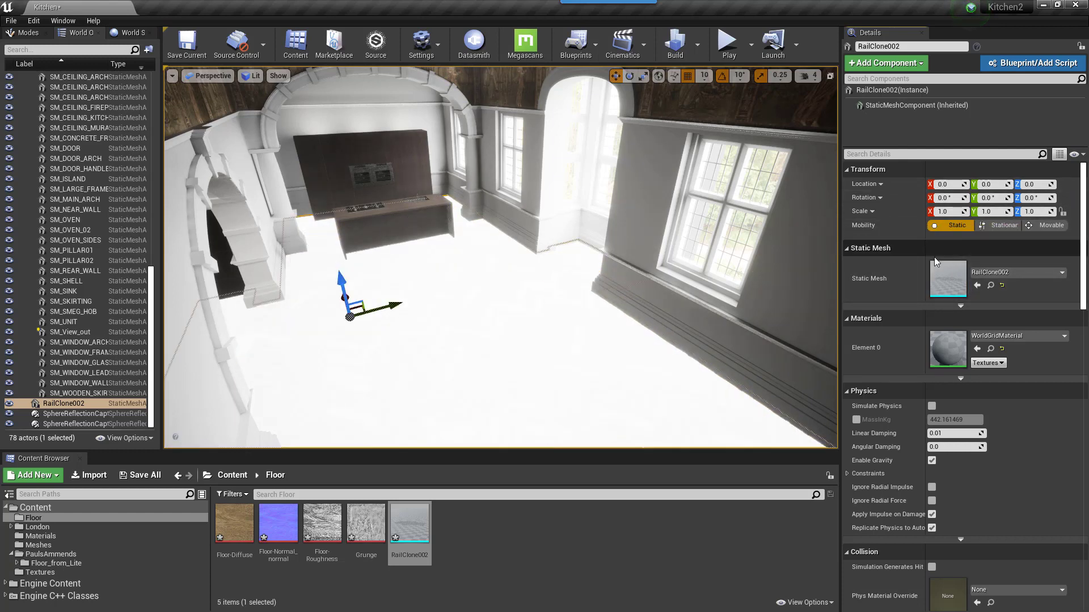
Step: Create a new material named Parquet in the Floor folder
{"action": "left_click", "coordinate": [587, 551]}
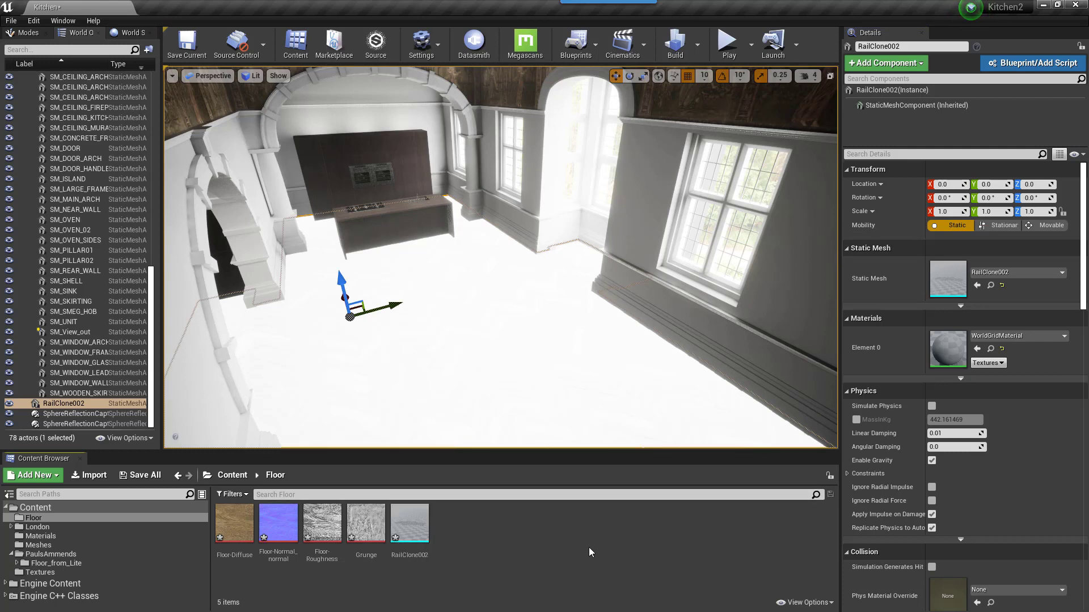
{"action": "right_click", "coordinate": [476, 536]}
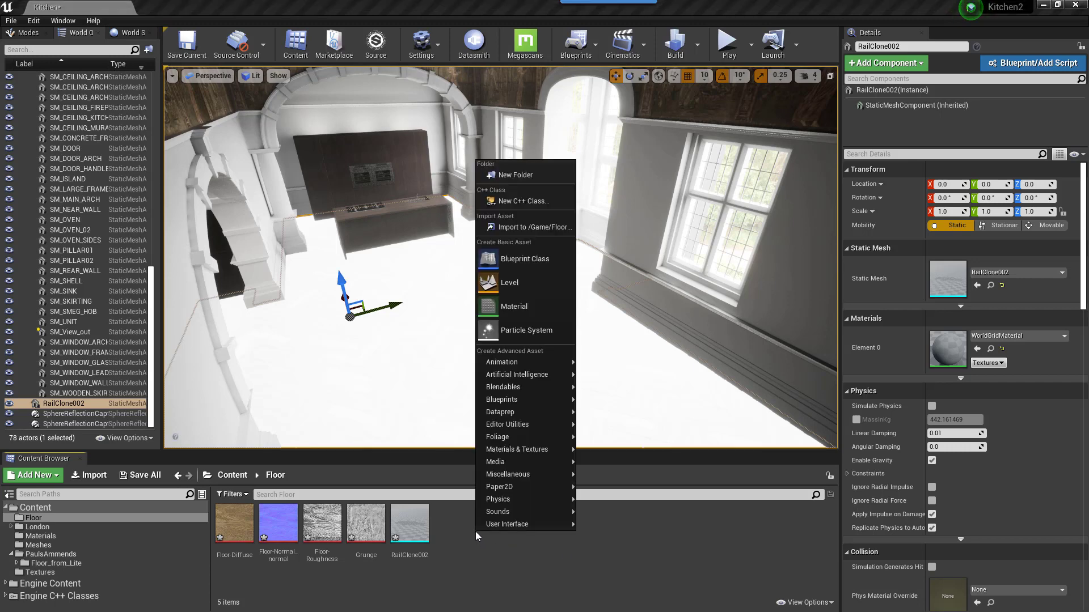
{"action": "left_click", "coordinate": [528, 311]}
{"action": "type", "text": "Parquet"}
{"action": "key", "text": "Return"}
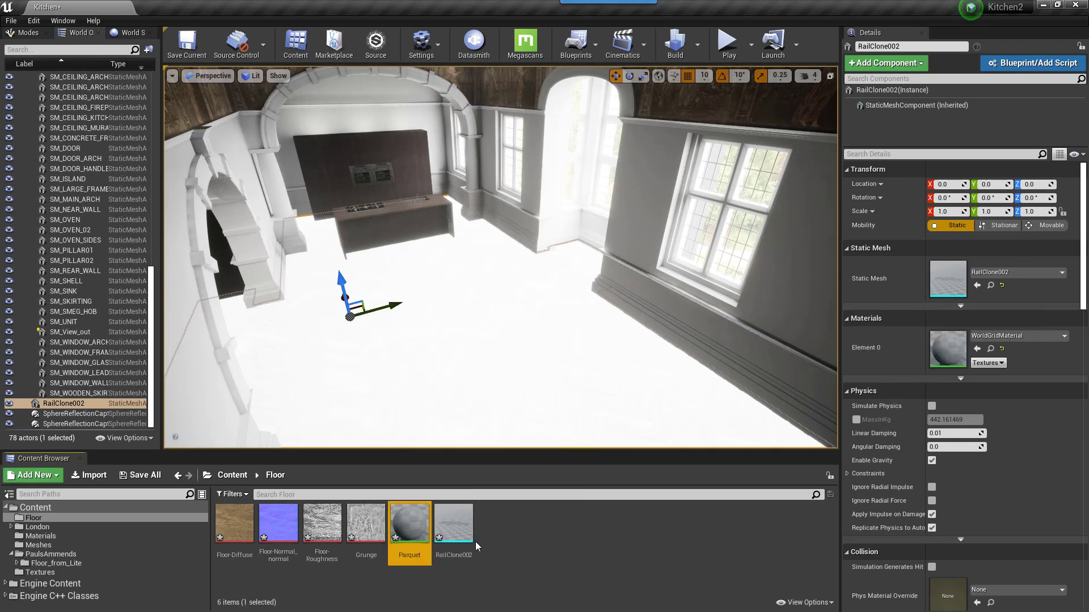
Step: Open the Parquet material and add the floor diffuse, normal and roughness textures to its graph as texture samples
{"action": "double_click", "coordinate": [409, 523]}
{"action": "left_click_drag", "start_coordinate": [675, 522], "coordinate": [188, 97]}
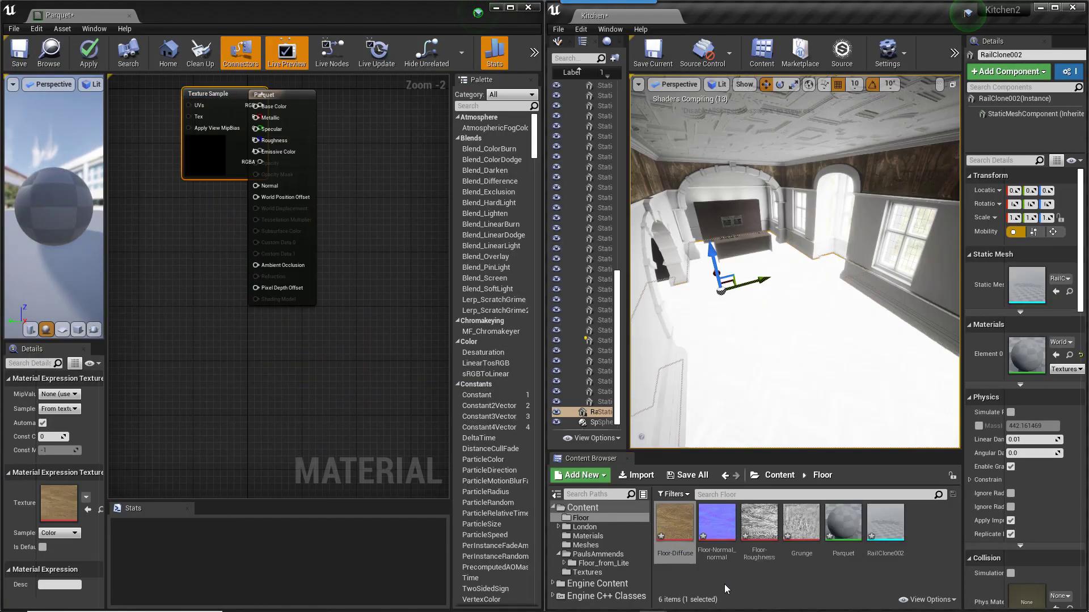
{"action": "left_click_drag", "start_coordinate": [717, 522], "coordinate": [162, 204]}
{"action": "left_click_drag", "start_coordinate": [759, 521], "coordinate": [188, 312]}
Step: Connect the diffuse, normal and roughness samples to Base Color, Normal and Roughness, and save the Parquet material
{"action": "left_click_drag", "start_coordinate": [272, 95], "coordinate": [328, 125]}
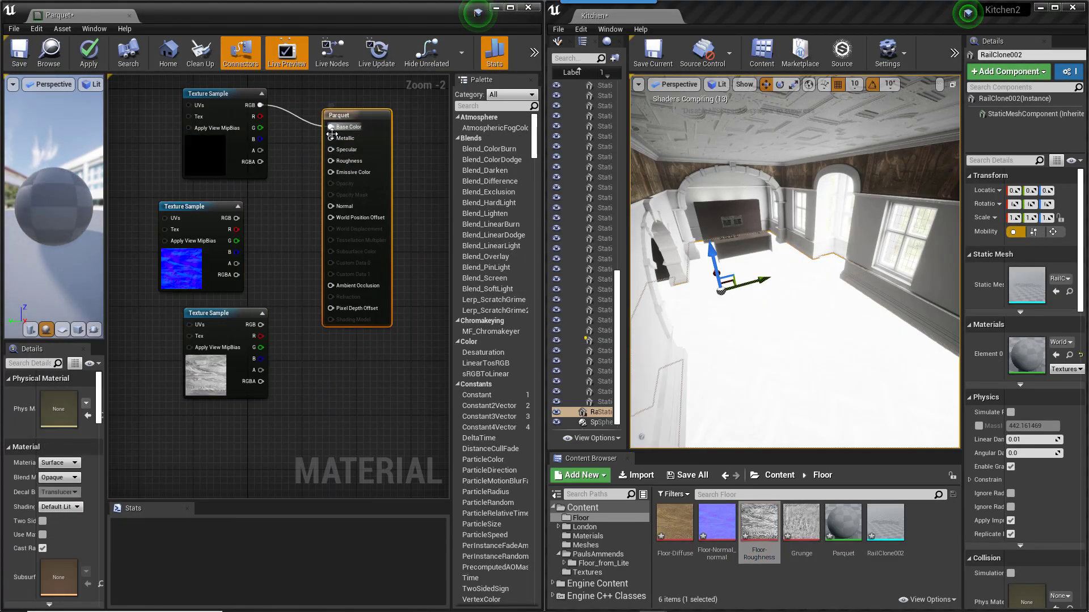
{"action": "left_click_drag", "start_coordinate": [237, 218], "coordinate": [328, 206]}
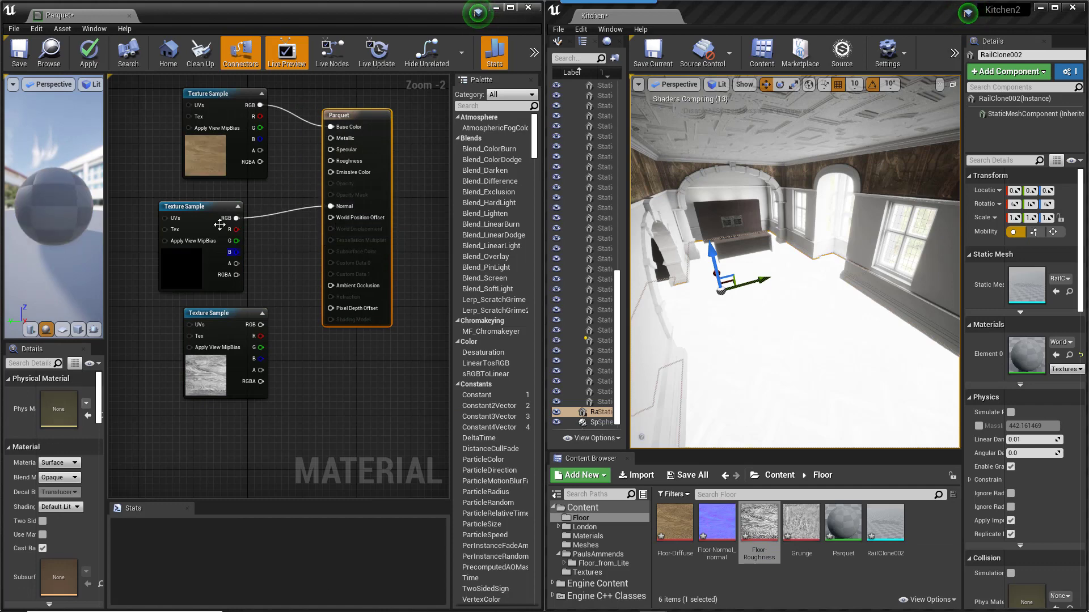
{"action": "left_click_drag", "start_coordinate": [185, 206], "coordinate": [331, 161]}
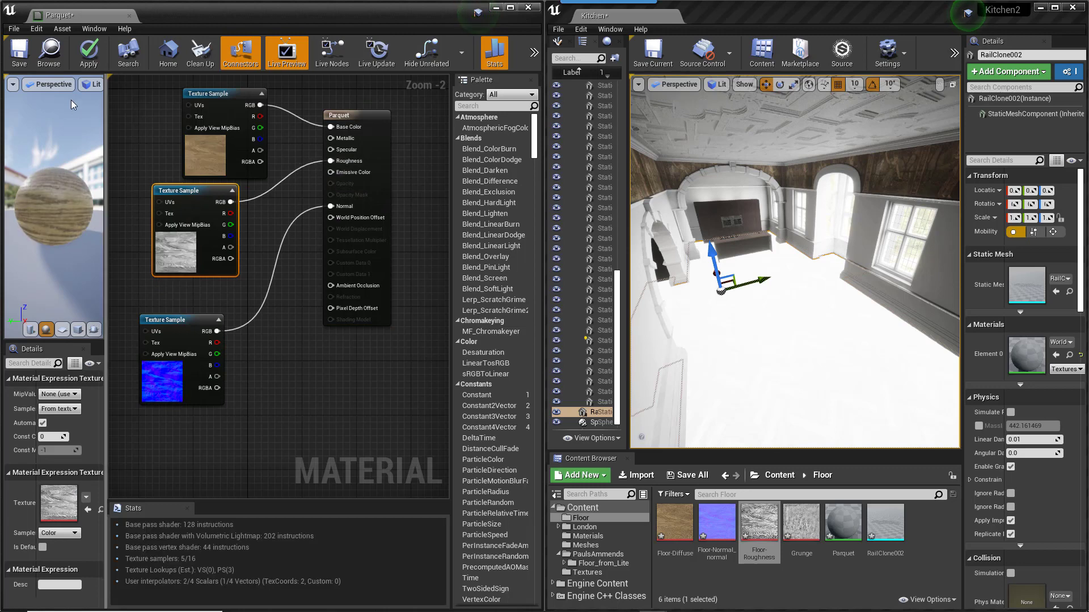
{"action": "left_click", "coordinate": [19, 51]}
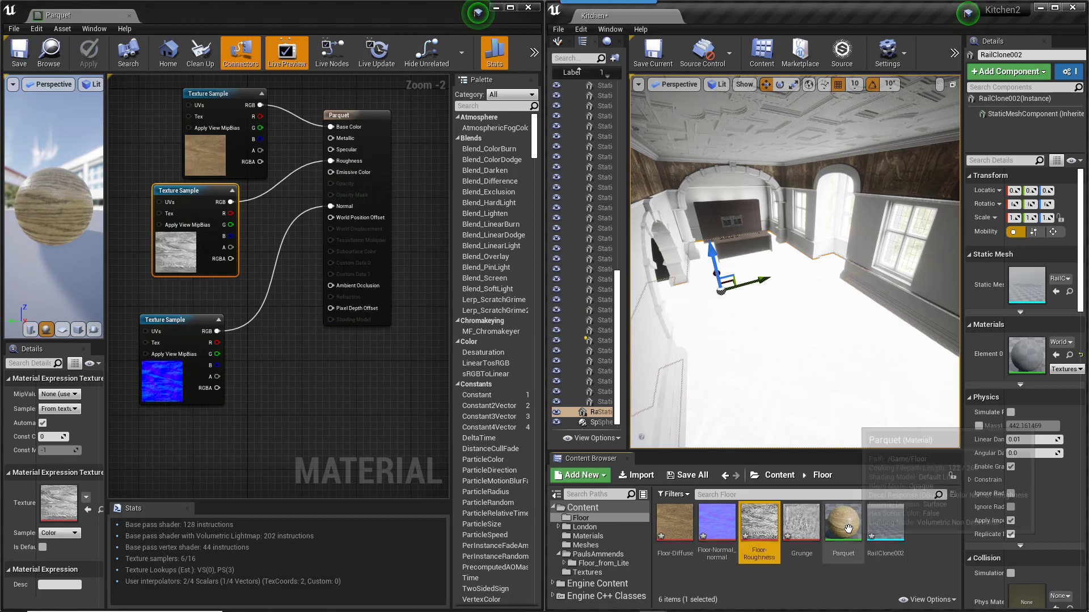
Step: Apply the Parquet material to the floor mesh in the level and return to the full-size level view
{"action": "left_click_drag", "start_coordinate": [848, 528], "coordinate": [805, 392]}
{"action": "right_click_drag", "start_coordinate": [795, 421], "coordinate": [817, 437]}
{"action": "left_click", "coordinate": [1054, 7]}
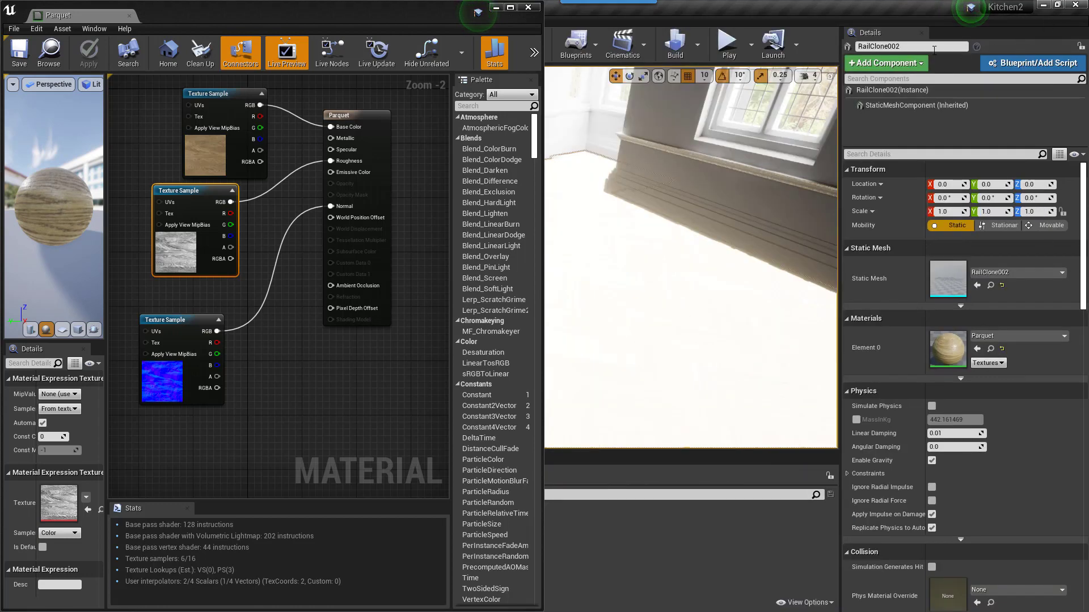
{"action": "left_click", "coordinate": [495, 8]}
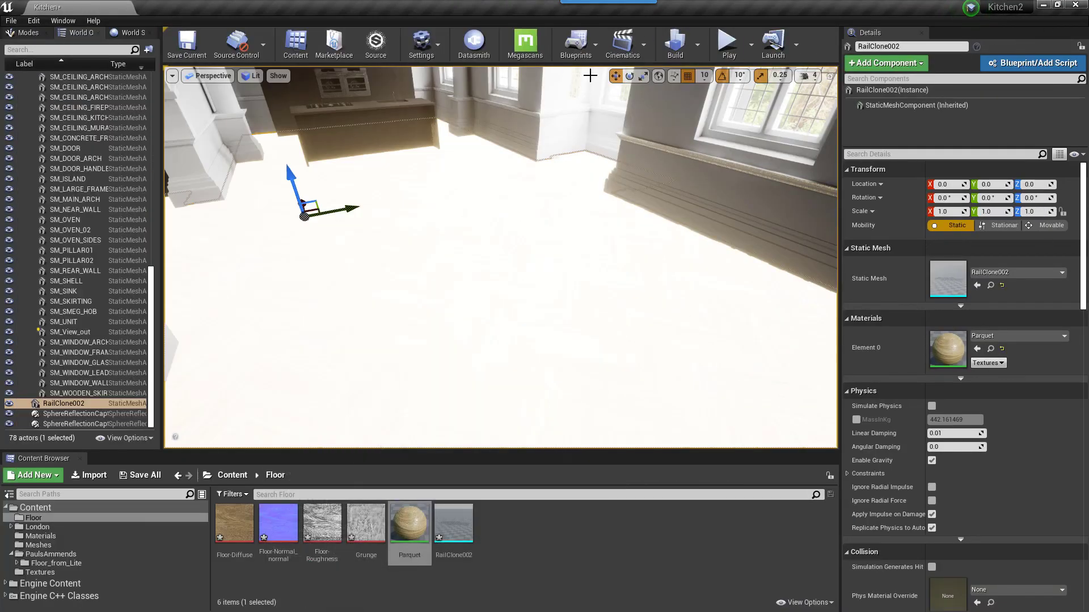
Step: Build the level and inspect the herringbone parquet floor up close
{"action": "left_click", "coordinate": [675, 42]}
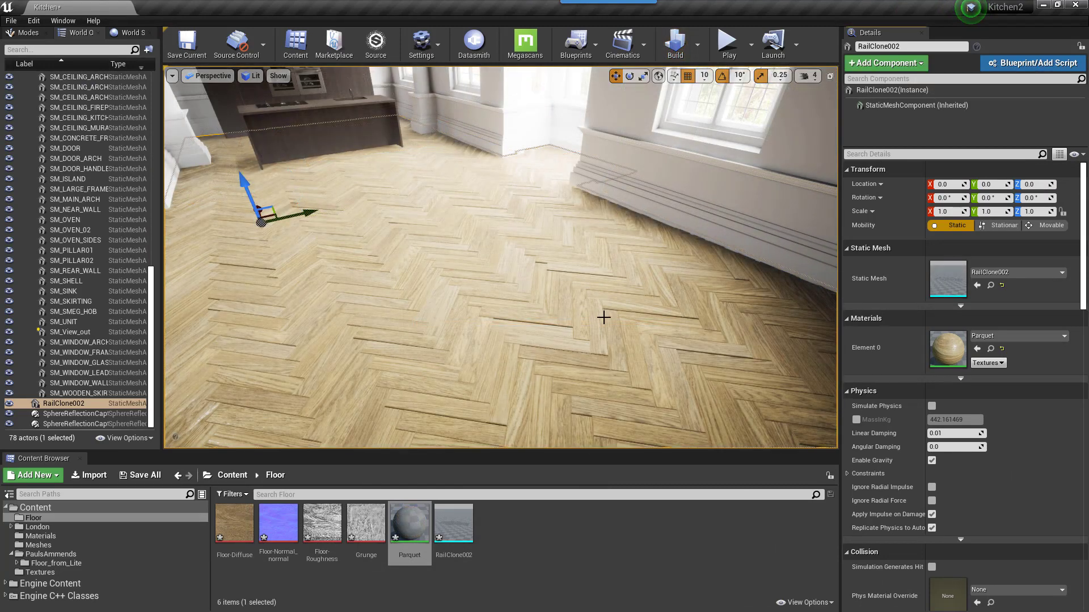
{"action": "right_click_drag", "start_coordinate": [479, 314], "coordinate": [463, 292]}
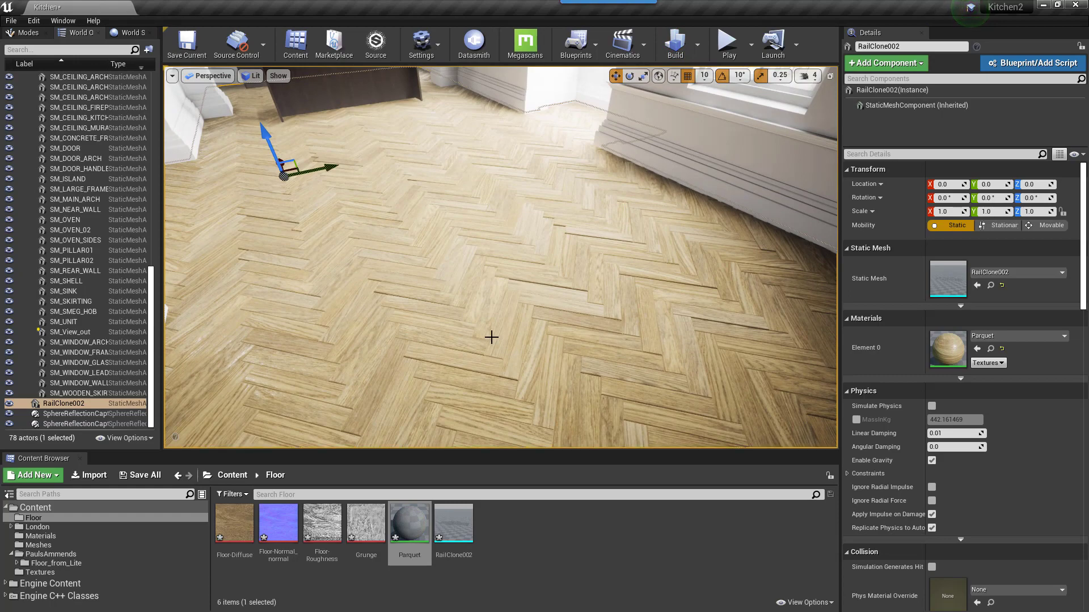
{"action": "right_click_drag", "start_coordinate": [491, 337], "coordinate": [480, 366]}
{"action": "key", "text": "w"}
{"action": "key", "text": "s"}
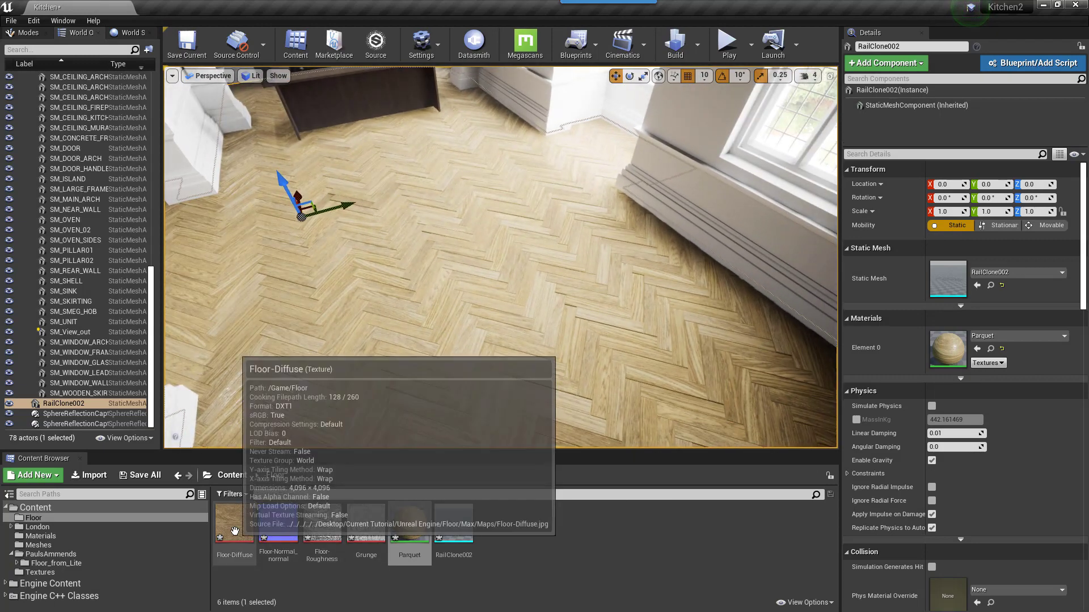
Step: Open the Parquet material and add a LinearGradient node between the diffuse and roughness texture samples
{"action": "double_click", "coordinate": [409, 525]}
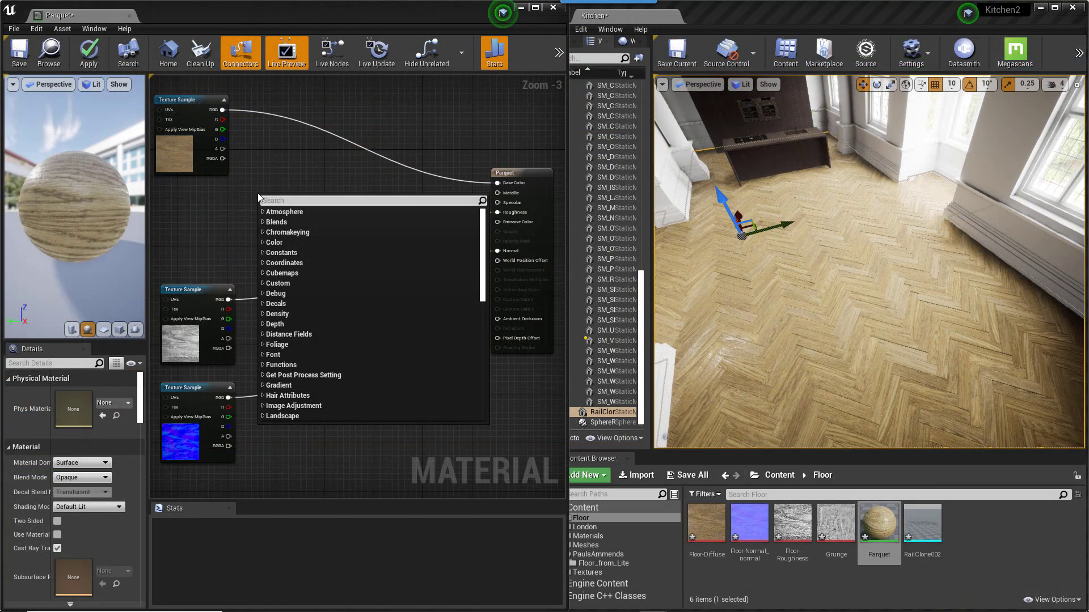
{"action": "type", "text": "grad"}
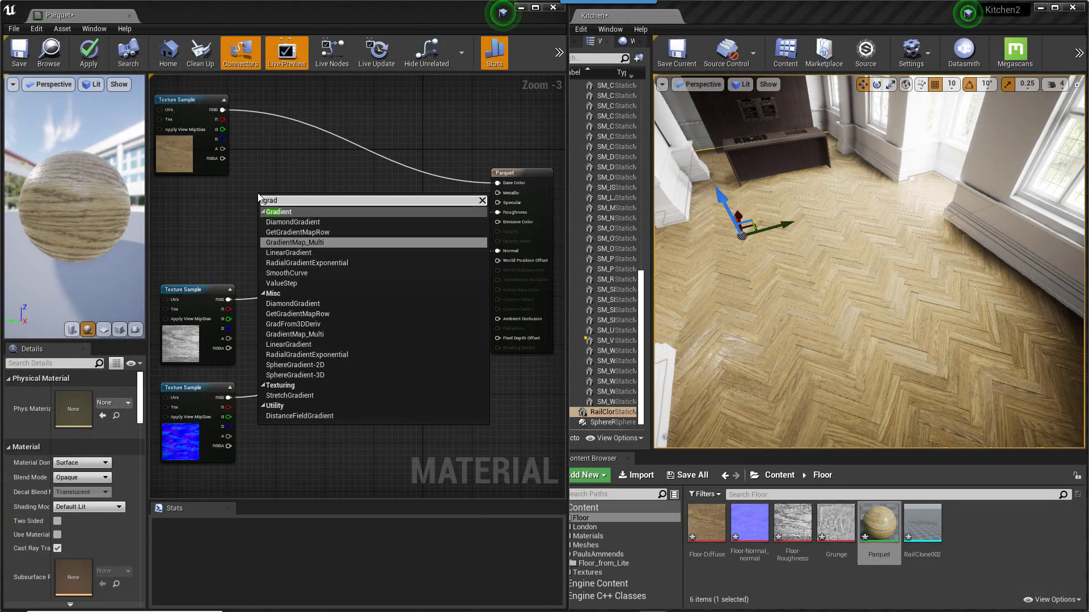
{"action": "left_click", "coordinate": [321, 252]}
{"action": "left_click_drag", "start_coordinate": [313, 205], "coordinate": [285, 211]}
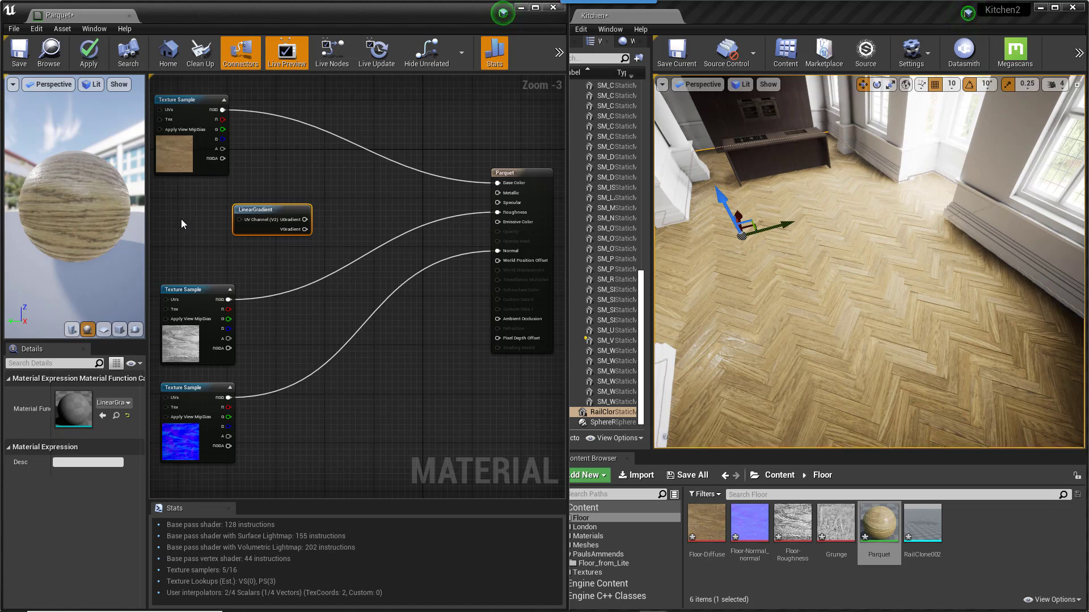
Step: Add a texture coordinate node with coordinate index 1 and connect it to the LinearGradient's UV Channel
{"action": "left_click", "coordinate": [157, 213]}
{"action": "left_click_drag", "start_coordinate": [176, 218], "coordinate": [172, 216]}
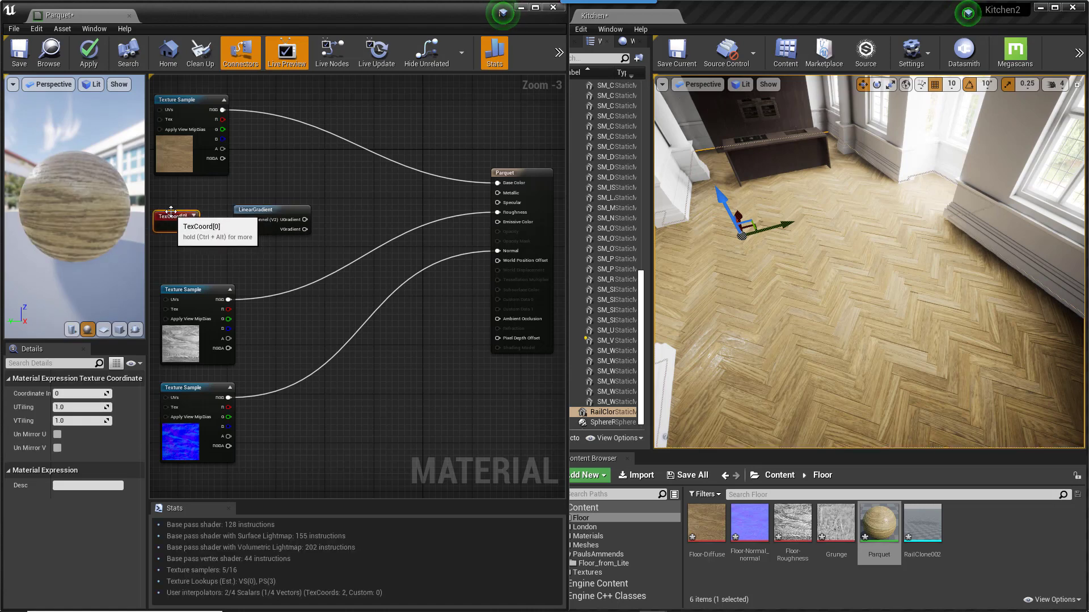
{"action": "left_click", "coordinate": [79, 393]}
{"action": "type", "text": "1"}
{"action": "key", "text": "Tab"}
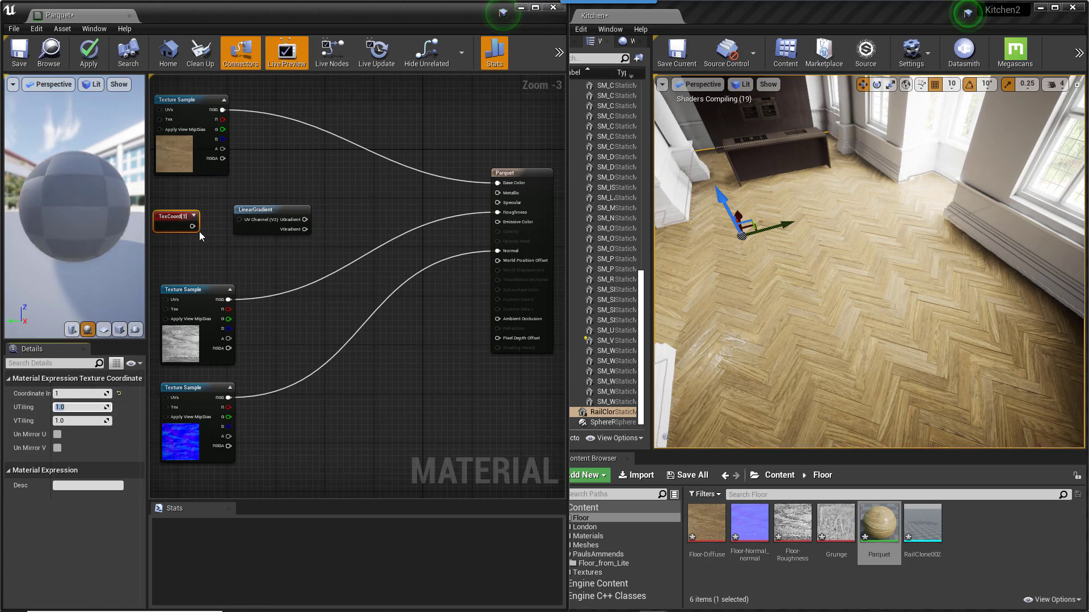
{"action": "left_click_drag", "start_coordinate": [192, 226], "coordinate": [241, 220]}
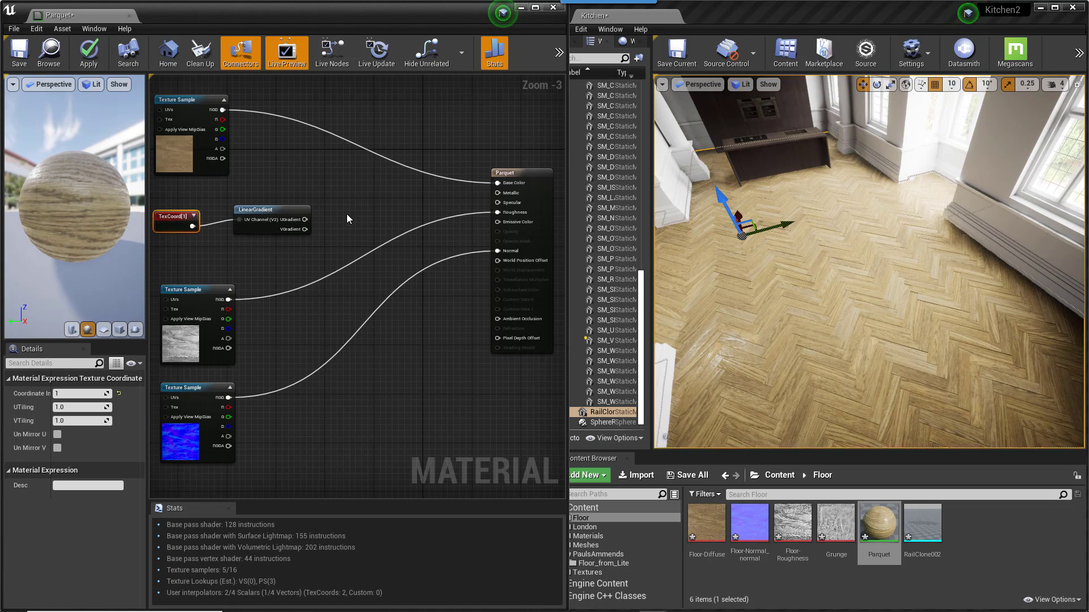
Step: Add a Lerp with UGradient as its Alpha, multiply it with the diffuse texture into Base Color, and apply the material
{"action": "left_click", "coordinate": [340, 165]}
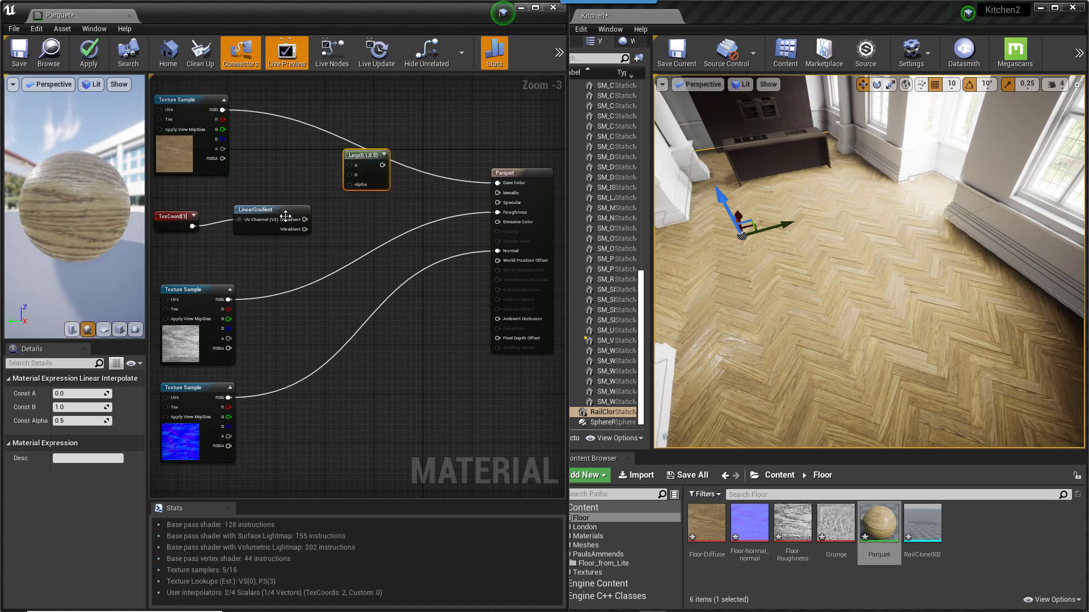
{"action": "left_click_drag", "start_coordinate": [307, 223], "coordinate": [360, 177]}
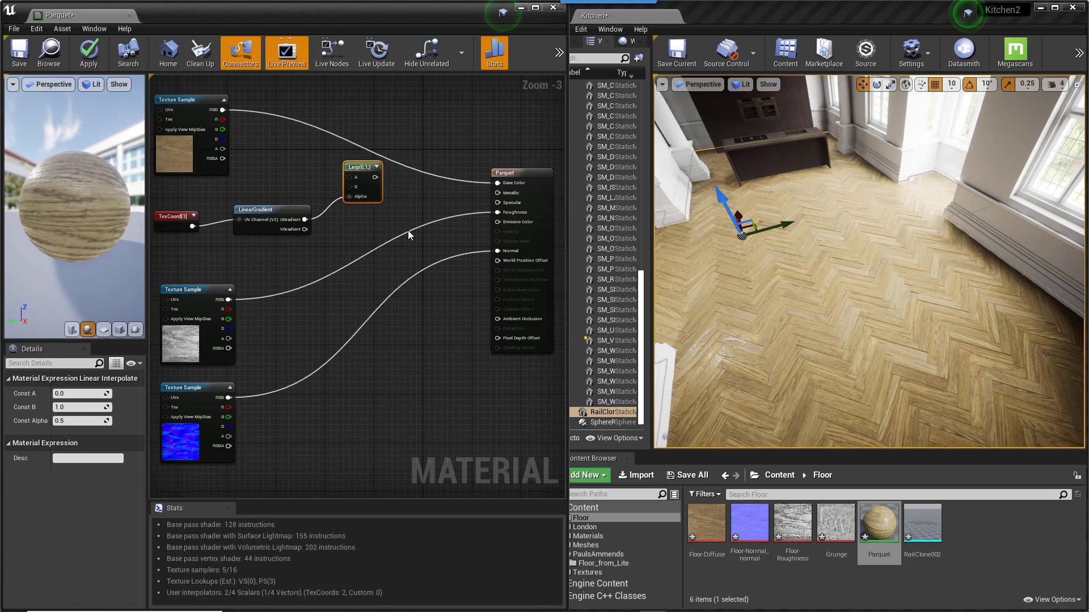
{"action": "left_click", "coordinate": [395, 133]}
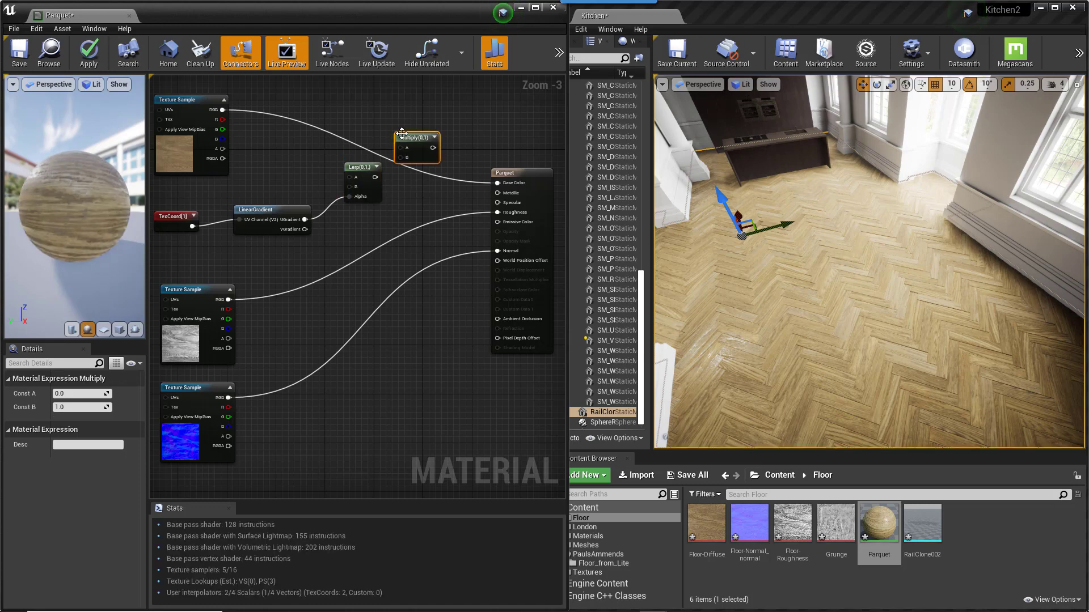
{"action": "left_click_drag", "start_coordinate": [403, 133], "coordinate": [387, 132]}
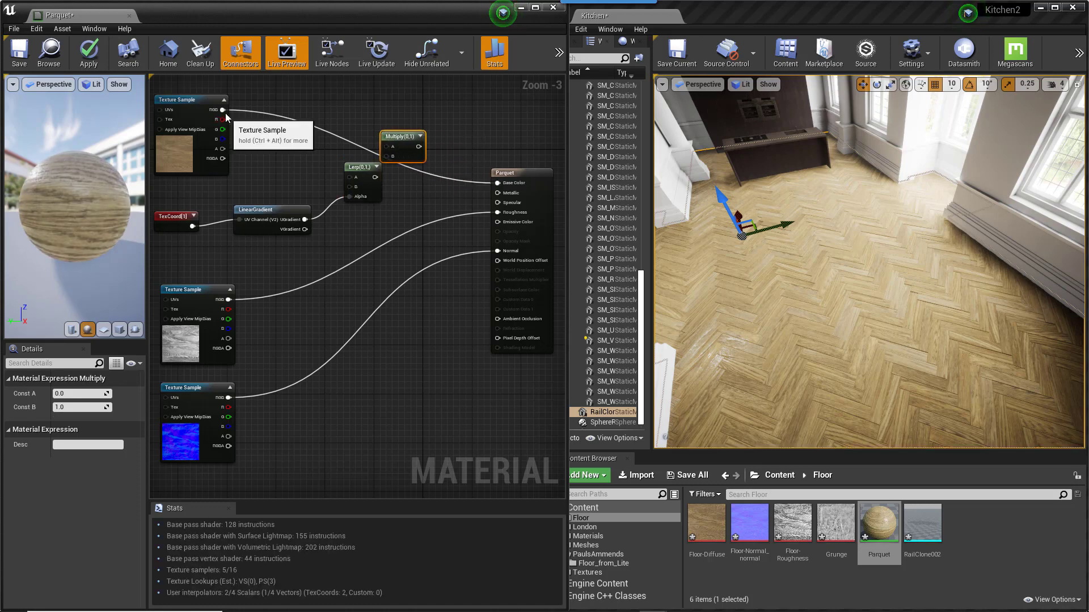
{"action": "left_click_drag", "start_coordinate": [223, 110], "coordinate": [496, 182]}
{"action": "left_click_drag", "start_coordinate": [385, 136], "coordinate": [402, 142]}
{"action": "left_click", "coordinate": [91, 53]}
{"action": "right_click_drag", "start_coordinate": [897, 318], "coordinate": [925, 343]}
Step: Set the Lerp's Const B to 0.5 and apply the material
{"action": "left_click", "coordinate": [358, 168]}
{"action": "left_click", "coordinate": [85, 406]}
{"action": "type", "text": "0.5"}
{"action": "key", "text": "Return"}
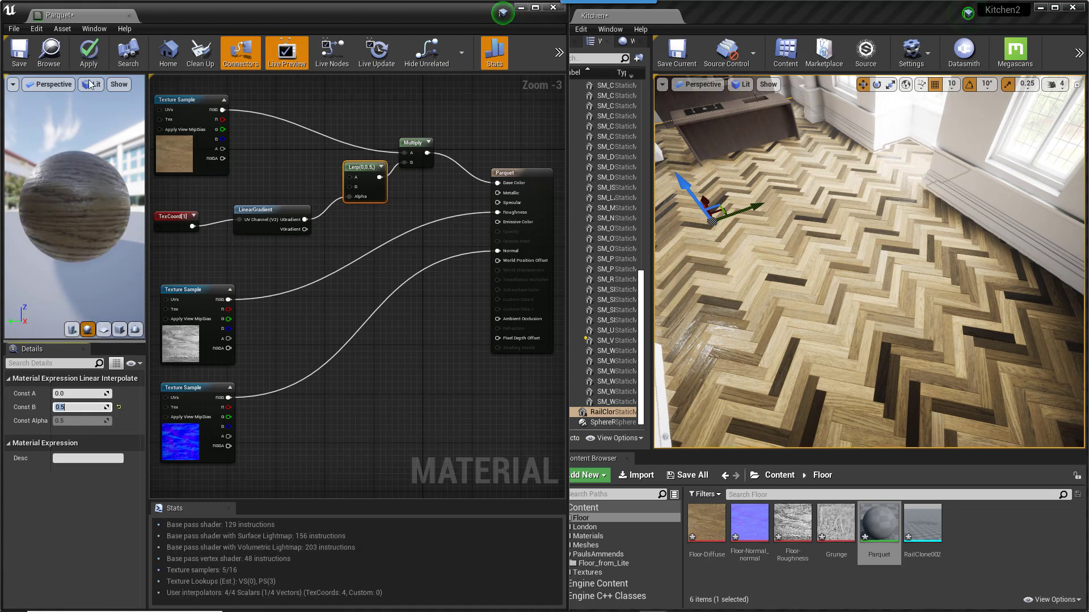
{"action": "left_click", "coordinate": [89, 52]}
Step: Set the Lerp's Const A to 0.35 and apply the material to check the plank variation
{"action": "left_click", "coordinate": [66, 394]}
{"action": "type", "text": "0.35"}
{"action": "key", "text": "Return"}
{"action": "left_click", "coordinate": [89, 52]}
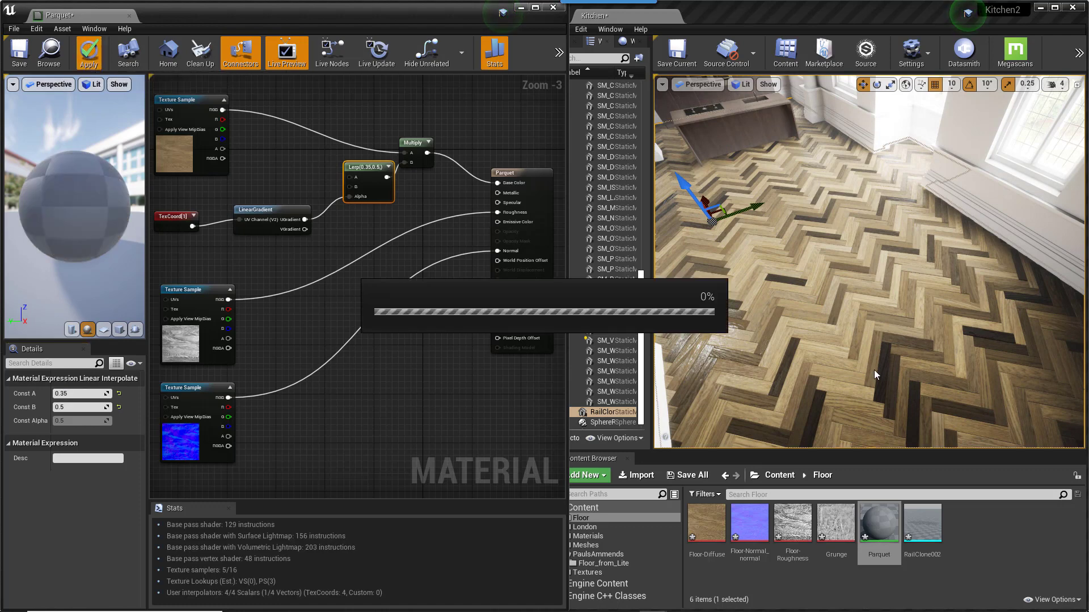
Step: Set the Lerp's Const A to 0.2 and apply the material
{"action": "left_click", "coordinate": [66, 393]}
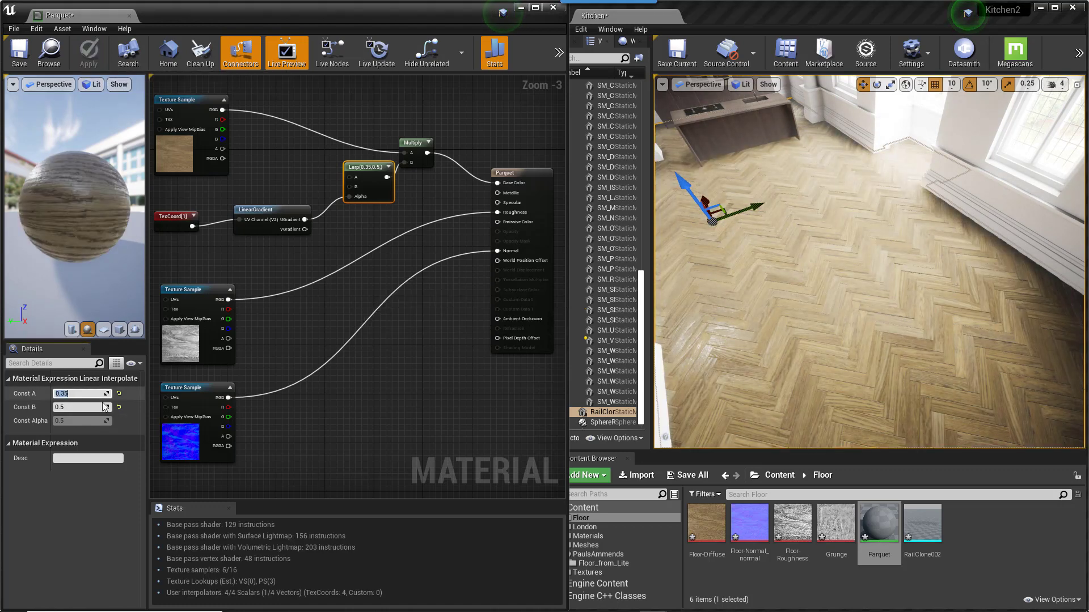
{"action": "type", "text": "0.2"}
{"action": "key", "text": "Return"}
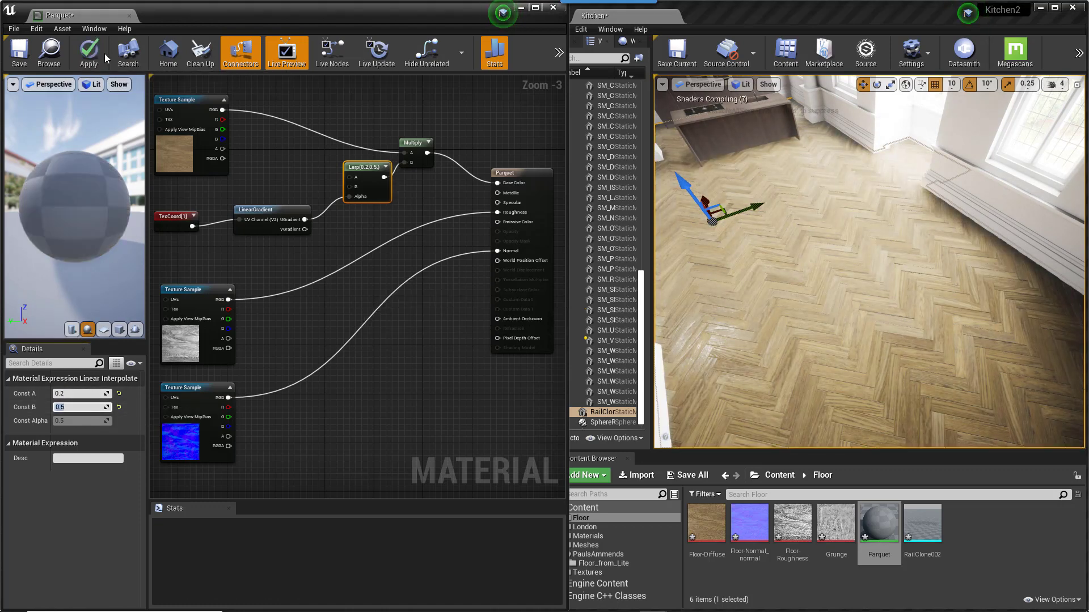
{"action": "left_click", "coordinate": [89, 52]}
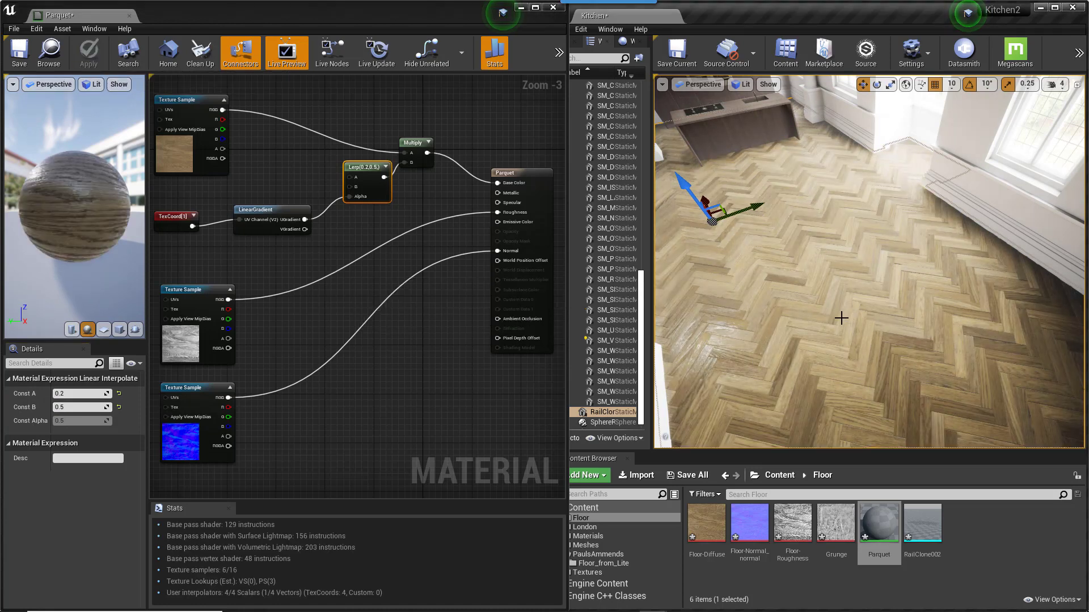
Step: Add two constant nodes and connect them to the A and B inputs of the color variation Lerp
{"action": "left_click", "coordinate": [264, 164]}
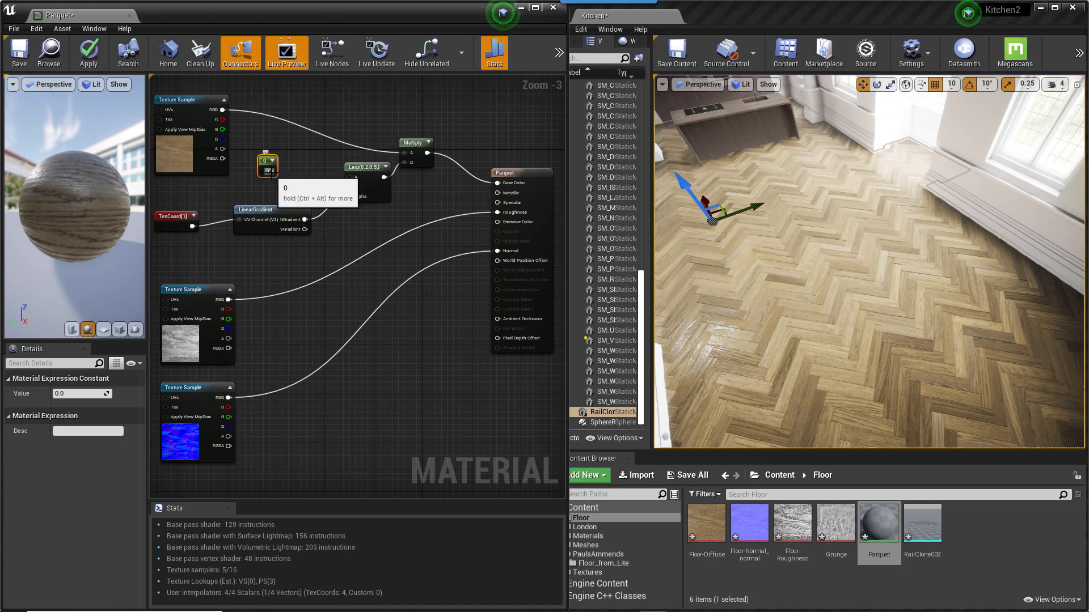
{"action": "left_click_drag", "start_coordinate": [271, 171], "coordinate": [349, 177]}
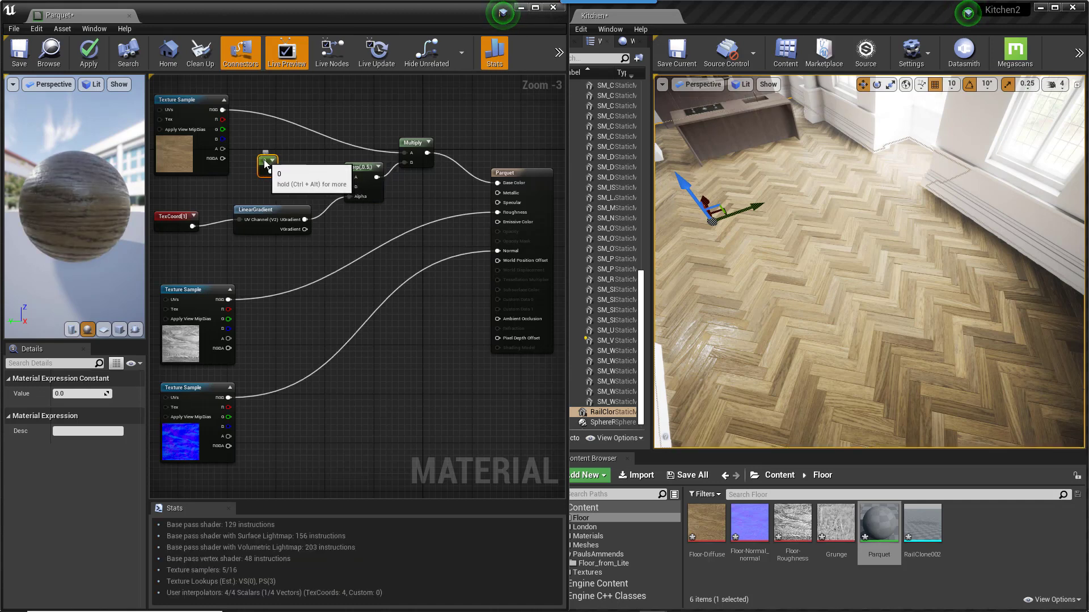
{"action": "key", "text": "1"}
{"action": "left_click", "coordinate": [262, 182]}
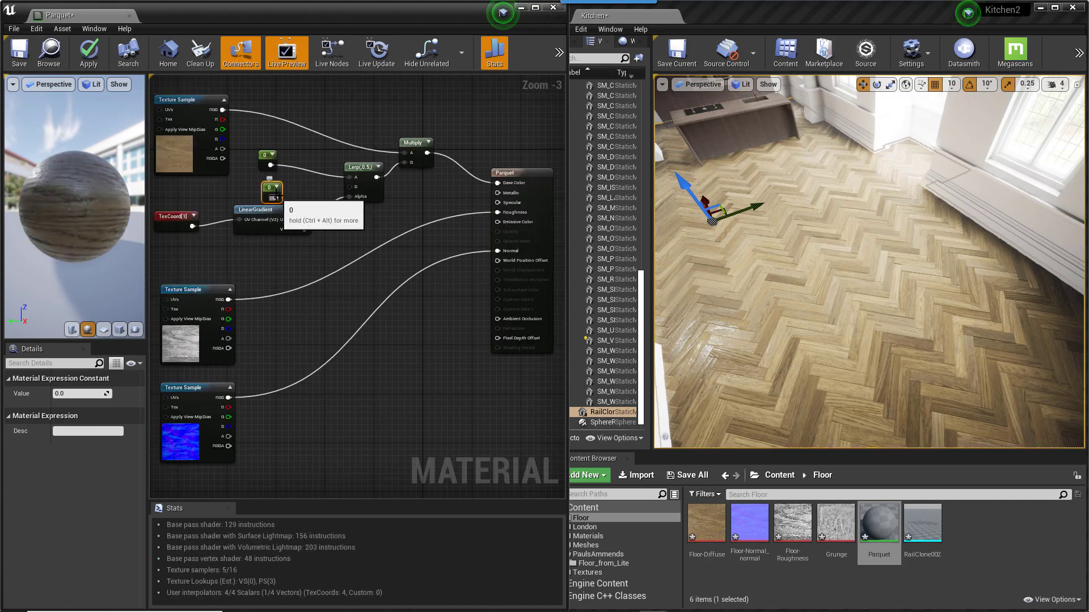
{"action": "left_click_drag", "start_coordinate": [275, 198], "coordinate": [349, 189]}
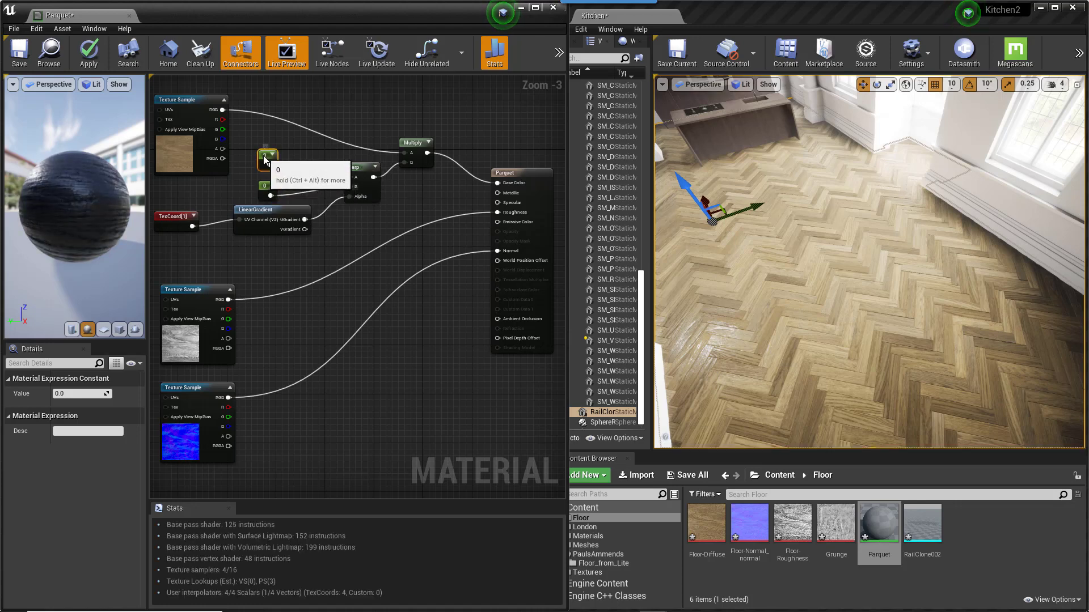
Step: Convert the A and B constants to parameters named VariationMin and VariationMax, and apply the material
{"action": "right_click", "coordinate": [264, 160]}
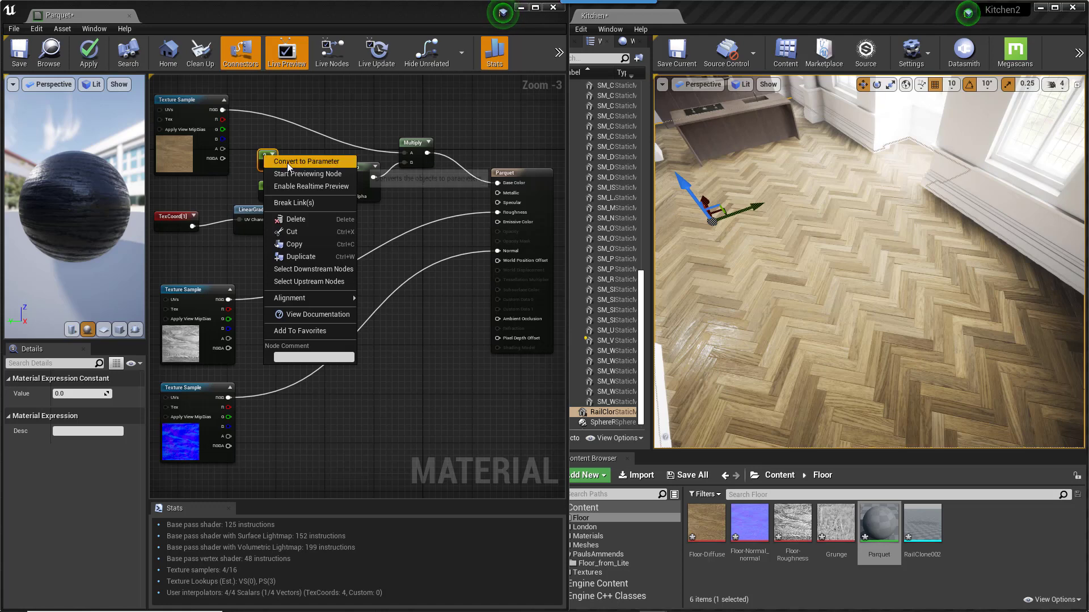
{"action": "left_click", "coordinate": [307, 162]}
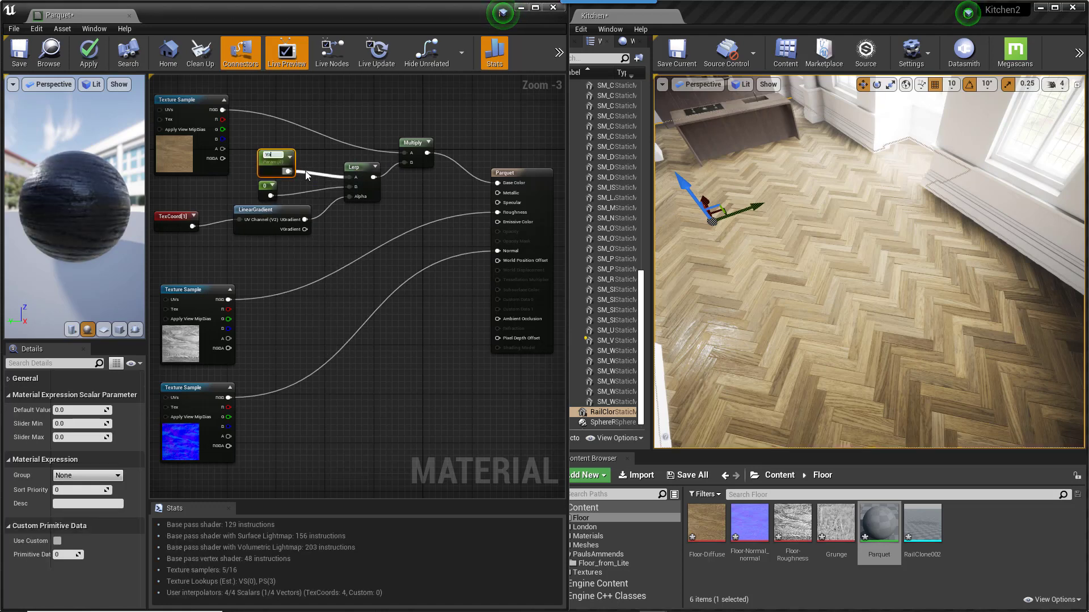
{"action": "type", "text": "VariationMin"}
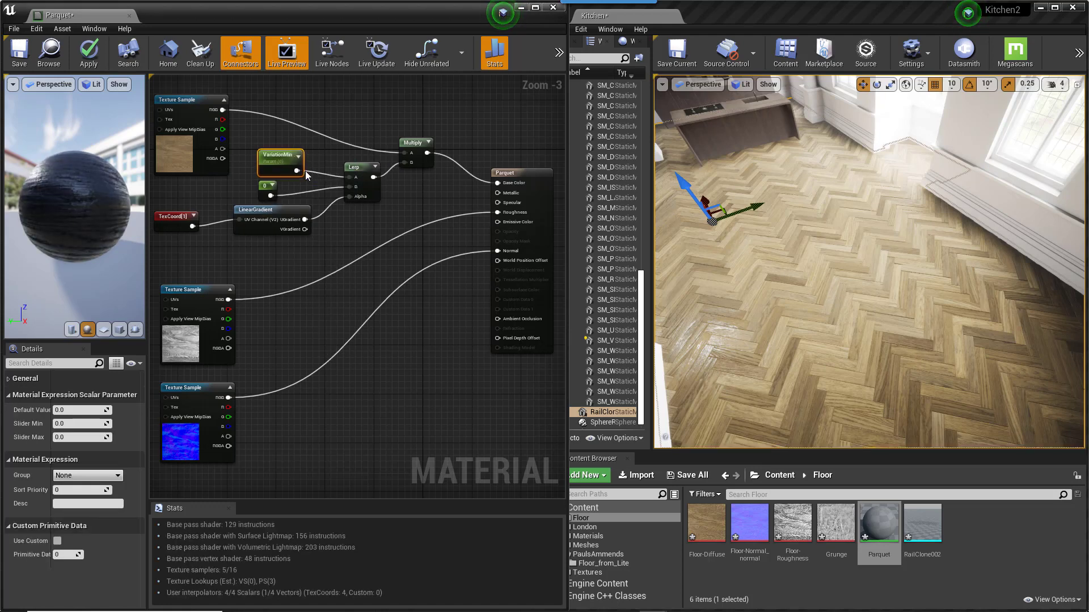
{"action": "right_click", "coordinate": [264, 187]}
{"action": "left_click", "coordinate": [276, 199]}
{"action": "type", "text": "VariationMax"}
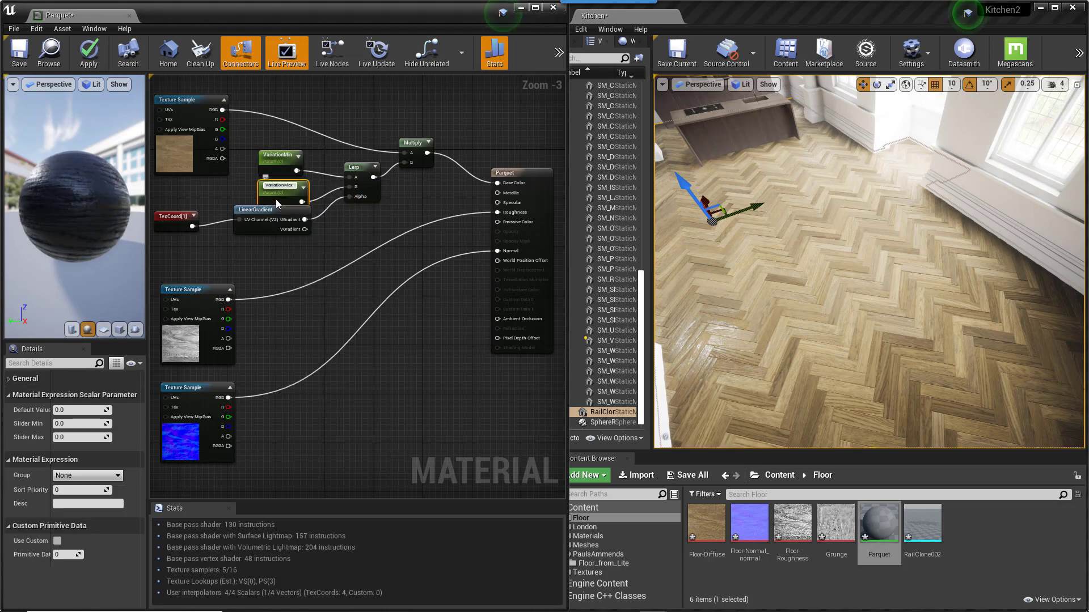
{"action": "key", "text": "Return"}
{"action": "left_click", "coordinate": [99, 61]}
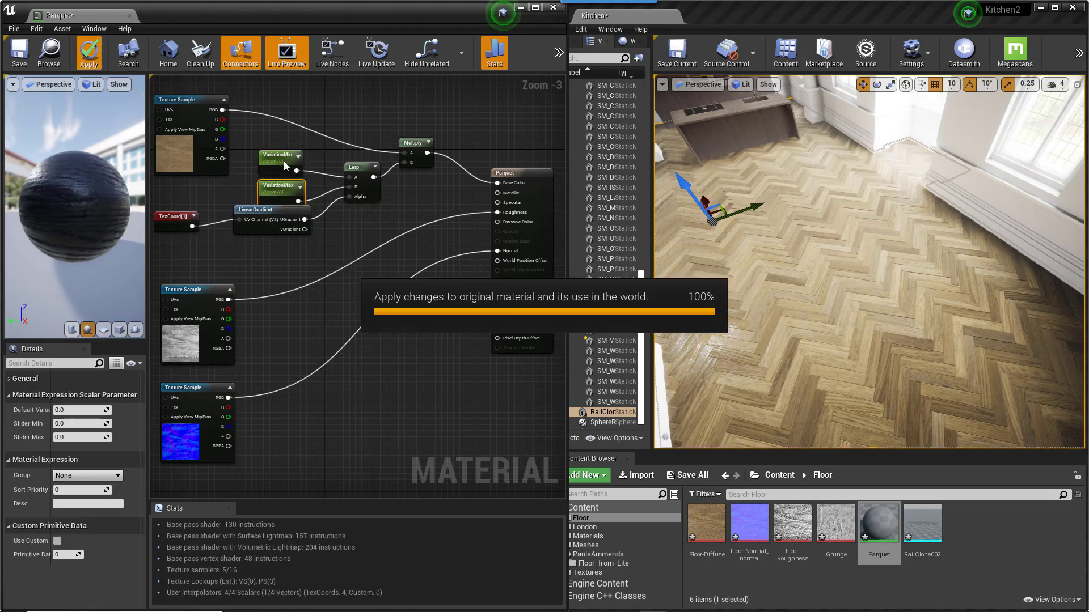
Step: Raise the defaults of VariationMax and VariationMin, with the minimum at about 0.038, and move the gradient and coordinate nodes clear of them
{"action": "mouse_move", "coordinate": [80, 410]}
{"action": "left_mouse_down"}
{"action": "mouse_move", "coordinate": [105, 410]}
{"action": "mouse_move", "coordinate": [84, 410]}
{"action": "left_mouse_up"}
{"action": "left_click", "coordinate": [278, 160]}
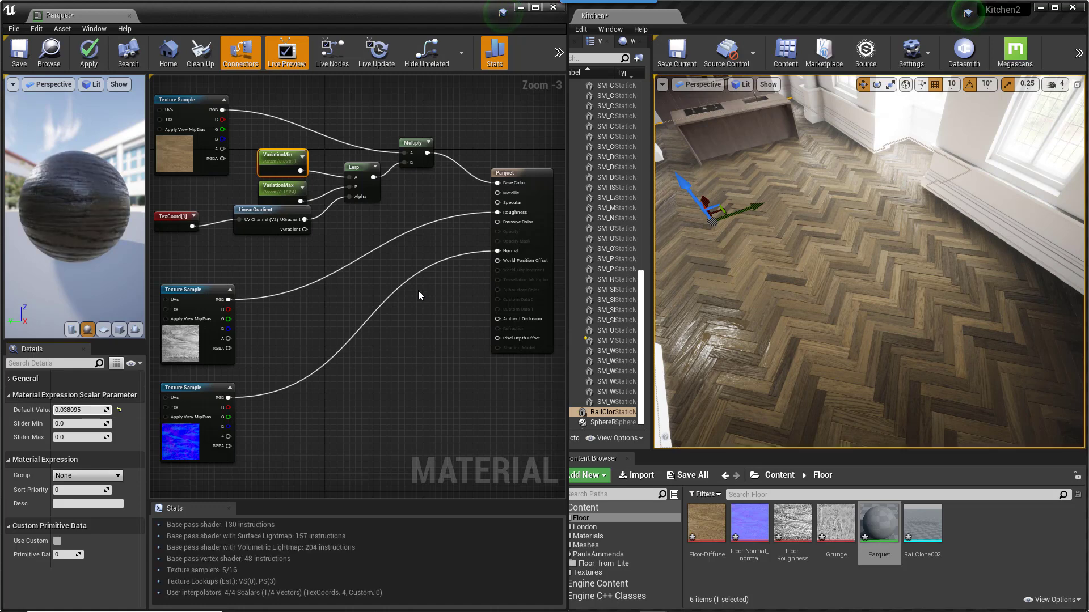
{"action": "left_click_drag", "start_coordinate": [282, 208], "coordinate": [276, 220]}
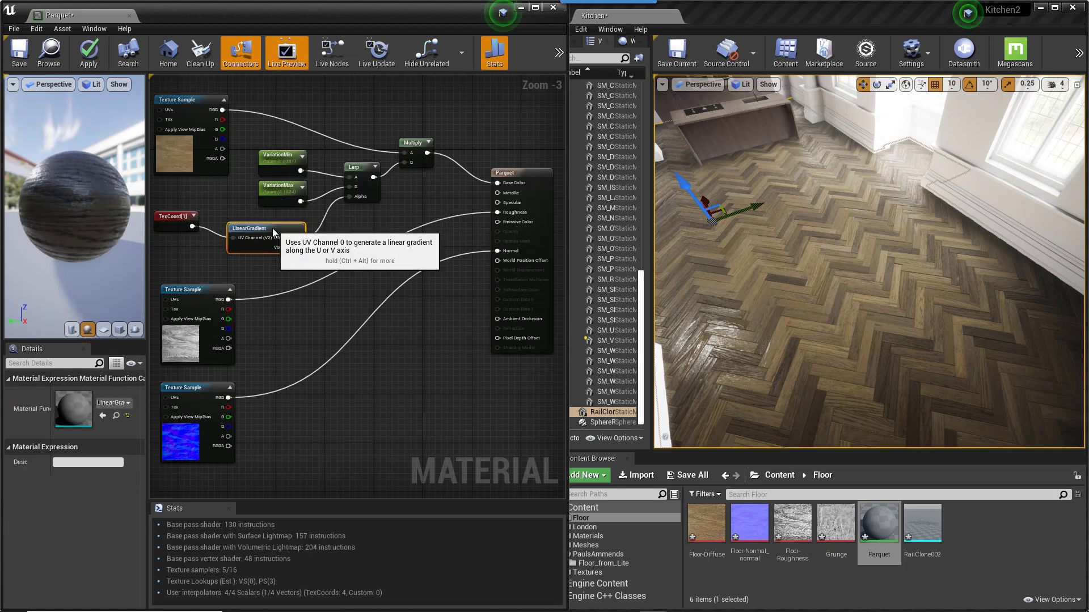
{"action": "left_click_drag", "start_coordinate": [171, 224], "coordinate": [171, 229]}
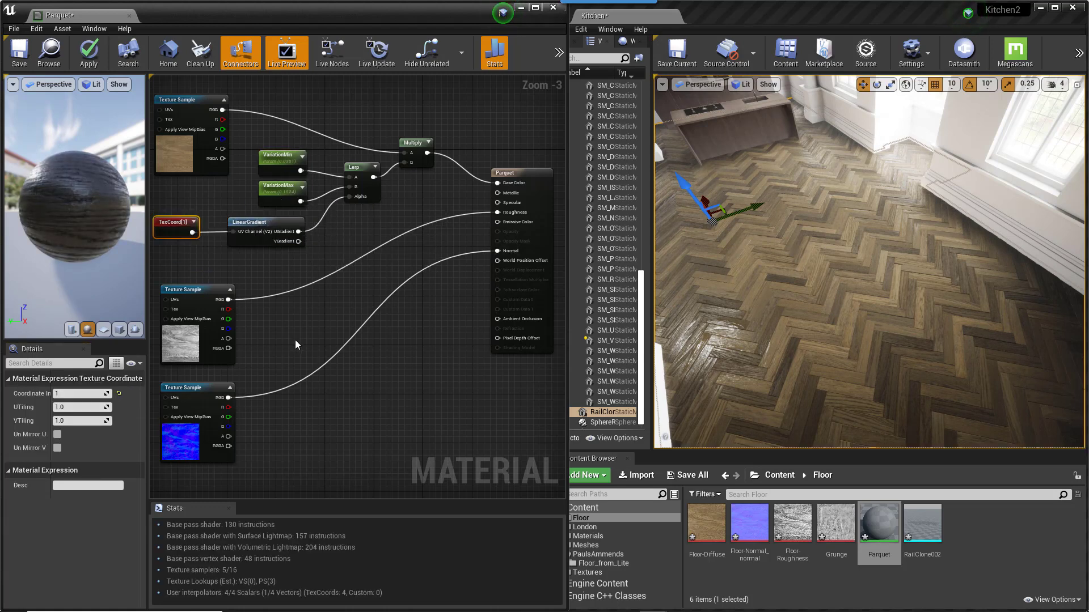
Step: Add a second Lerp feeding Roughness and use the roughness texture's red channel as its Alpha
{"action": "left_click", "coordinate": [309, 321]}
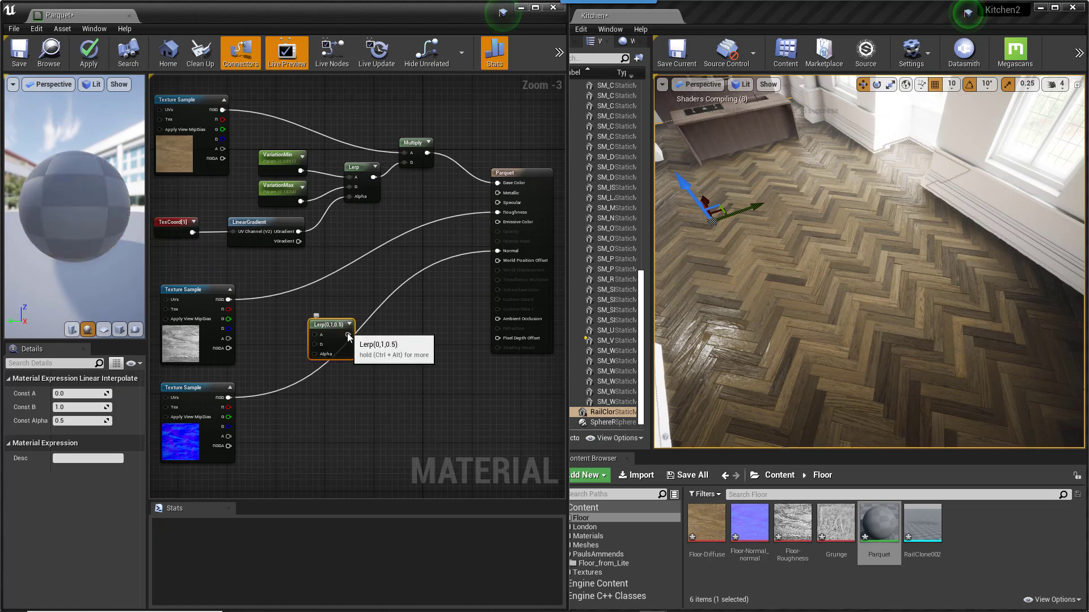
{"action": "left_click_drag", "start_coordinate": [347, 335], "coordinate": [497, 213]}
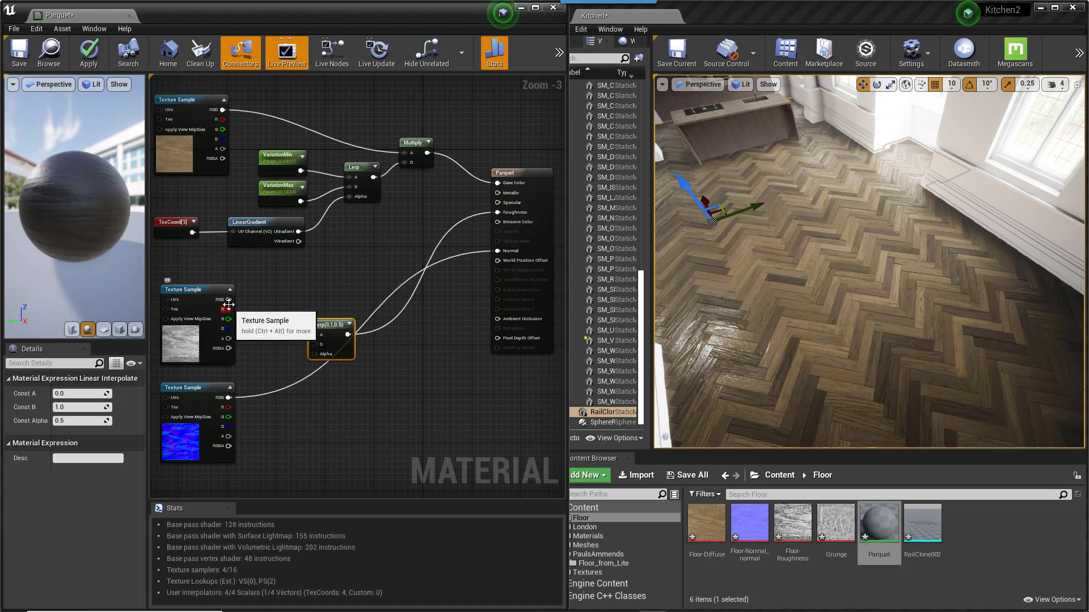
{"action": "left_click_drag", "start_coordinate": [228, 300], "coordinate": [318, 277]}
{"action": "left_click_drag", "start_coordinate": [228, 309], "coordinate": [343, 288]}
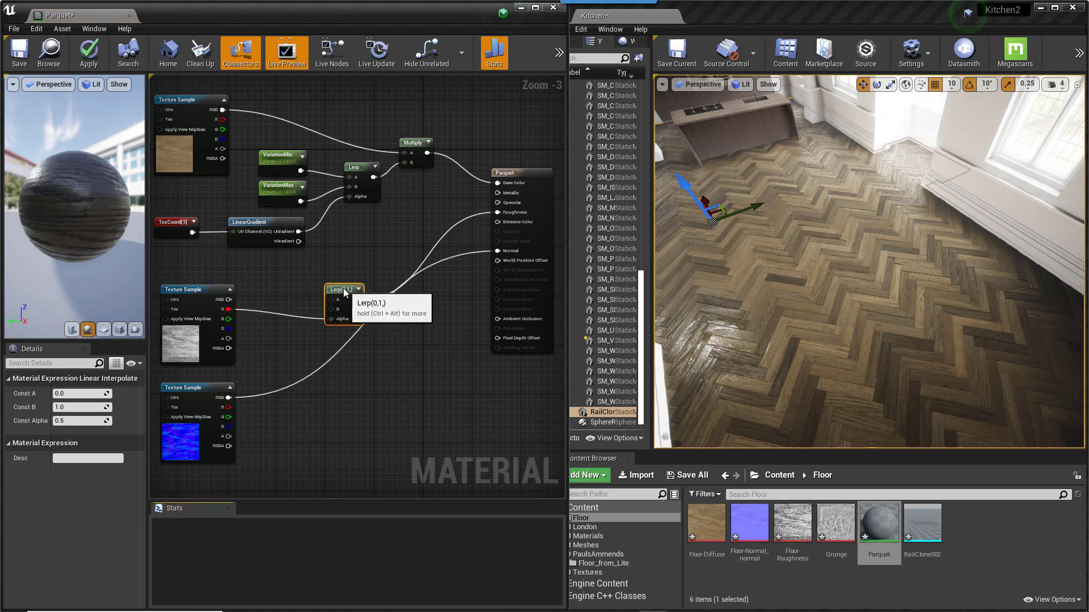
Step: Add two constant nodes and connect them to the A and B inputs of the roughness Lerp
{"action": "left_click", "coordinate": [271, 285]}
{"action": "left_click_drag", "start_coordinate": [283, 299], "coordinate": [264, 277]}
{"action": "left_click", "coordinate": [275, 318]}
{"action": "left_click_drag", "start_coordinate": [279, 324], "coordinate": [324, 303]}
Step: Convert the roughness constants to parameters named RoughnessMin and RoughnessMax, apply the material, and align the two nodes
{"action": "right_click", "coordinate": [265, 279]}
{"action": "left_click", "coordinate": [287, 284]}
{"action": "type", "text": "RoughnessMin"}
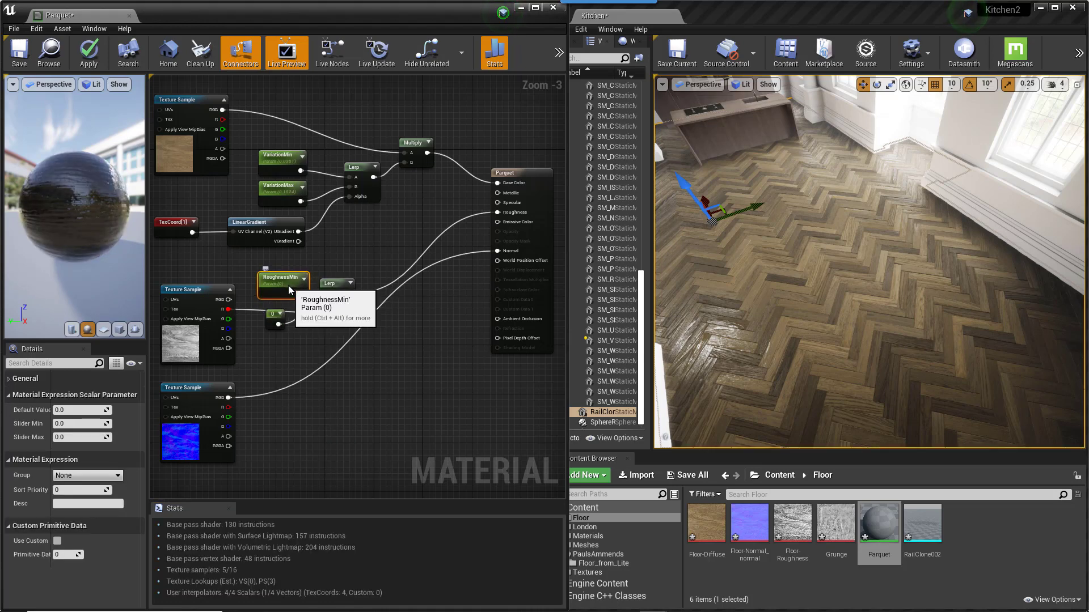
{"action": "left_click", "coordinate": [274, 316]}
{"action": "right_click", "coordinate": [274, 317]}
{"action": "left_click", "coordinate": [283, 325]}
{"action": "type", "text": "Roughne"}
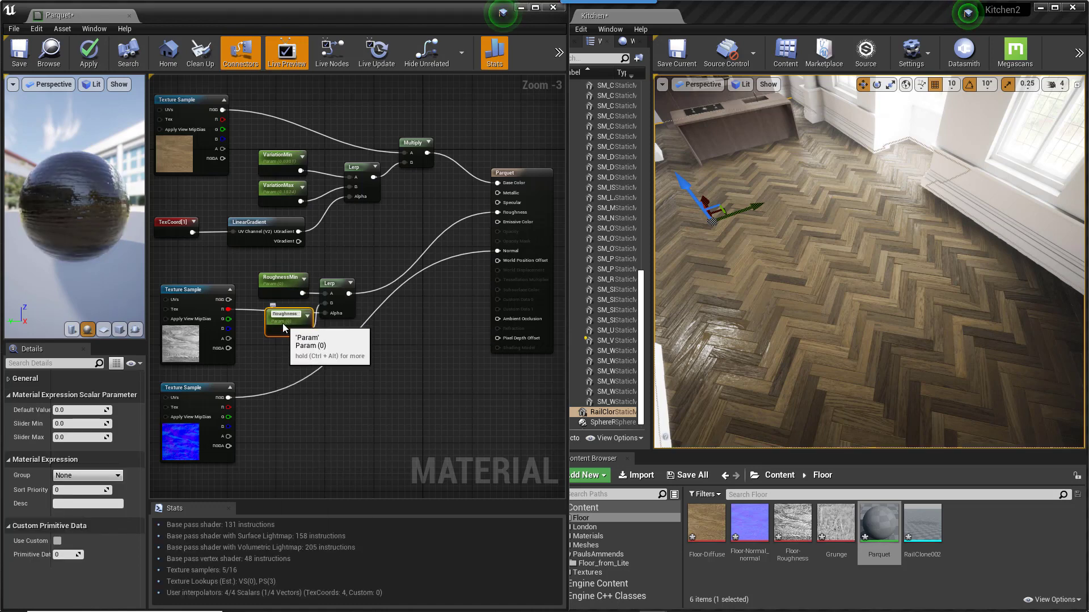
{"action": "type", "text": "ssMax"}
{"action": "key", "text": "Return"}
{"action": "left_click_drag", "start_coordinate": [302, 313], "coordinate": [295, 316]}
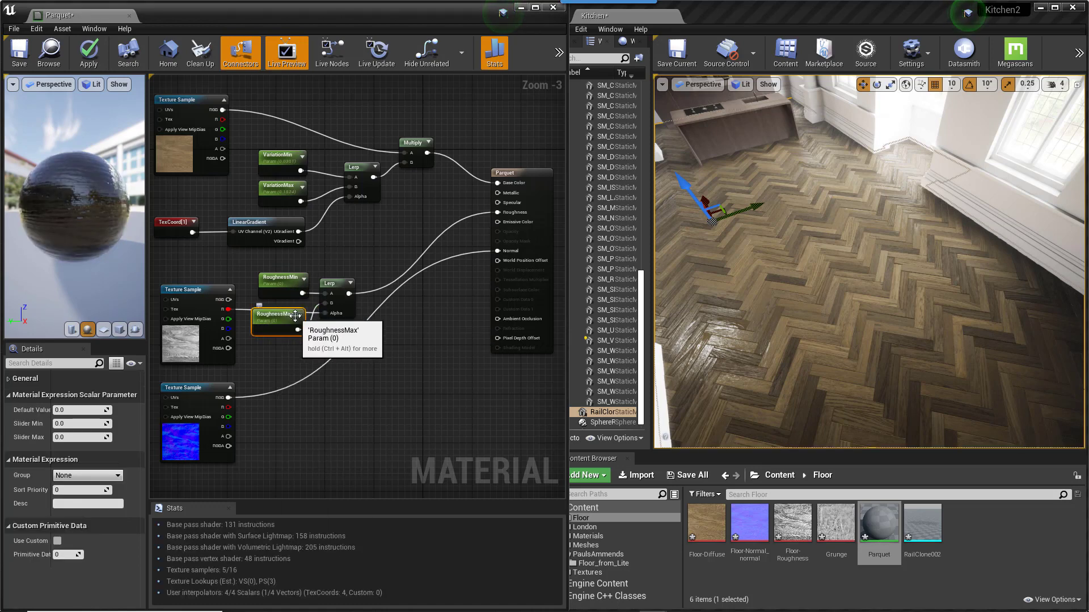
{"action": "left_click", "coordinate": [95, 60]}
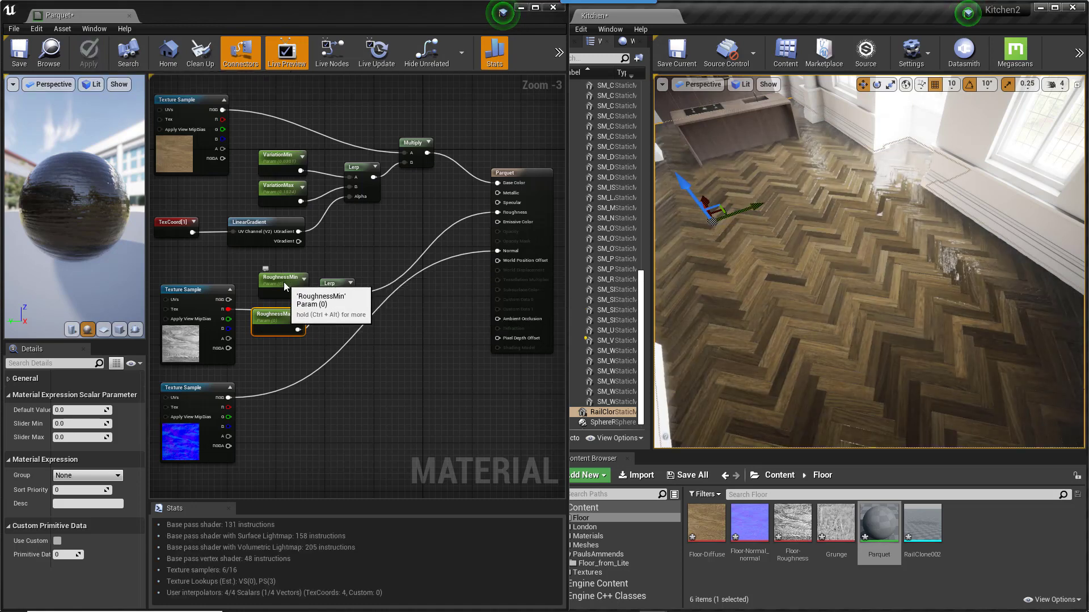
{"action": "left_click", "coordinate": [280, 281]}
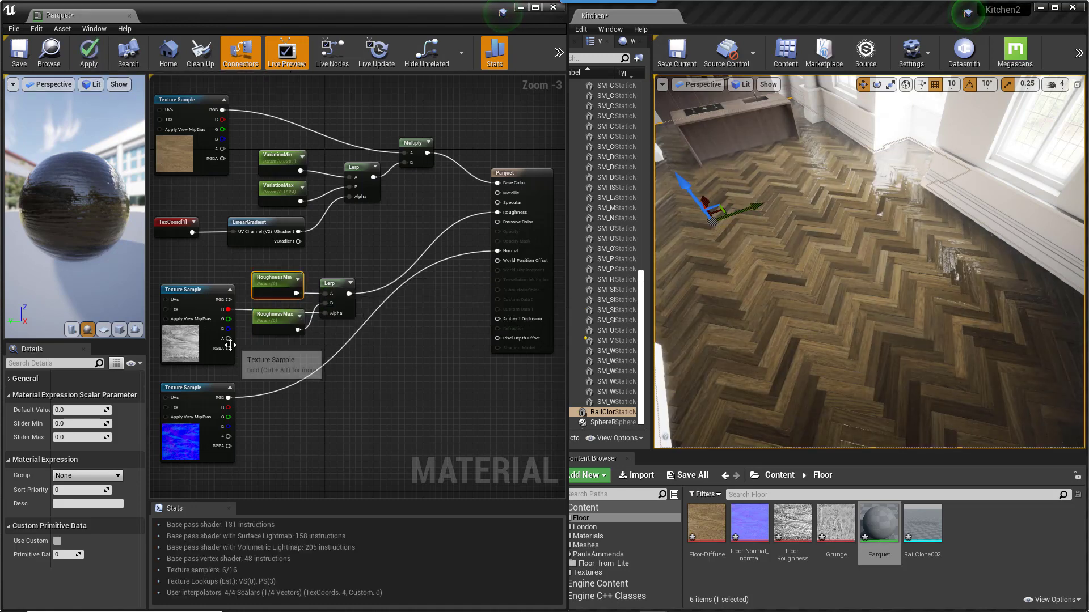
Step: Set the RoughnessMin parameter's default to 0 and the RoughnessMax parameter's default to about 0.54
{"action": "left_click", "coordinate": [287, 317]}
{"action": "mouse_move", "coordinate": [73, 408]}
{"action": "left_mouse_down"}
{"action": "mouse_move", "coordinate": [111, 409]}
{"action": "mouse_move", "coordinate": [72, 408]}
{"action": "left_mouse_up"}
{"action": "left_click", "coordinate": [277, 282]}
{"action": "mouse_move", "coordinate": [867, 260]}
{"action": "right_mouse_down"}
{"action": "mouse_move", "coordinate": [867, 216]}
{"action": "mouse_move", "coordinate": [851, 250]}
{"action": "right_mouse_up"}
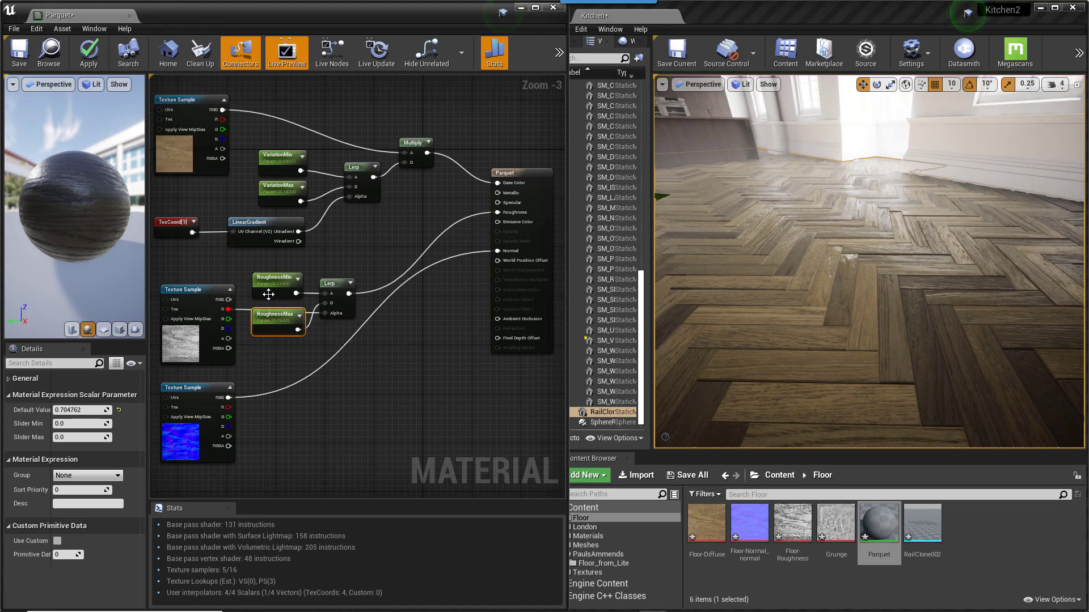
{"action": "left_click", "coordinate": [82, 407]}
{"action": "type", "text": "0"}
{"action": "key", "text": "Return"}
{"action": "left_click", "coordinate": [275, 315]}
{"action": "left_click_drag", "start_coordinate": [80, 409], "coordinate": [73, 409]}
Step: Move the Parquet result node clear of the graph and insert a Lerp before Base Color, with the Multiply feeding its B input
{"action": "right_click_drag", "start_coordinate": [309, 237], "coordinate": [306, 291]}
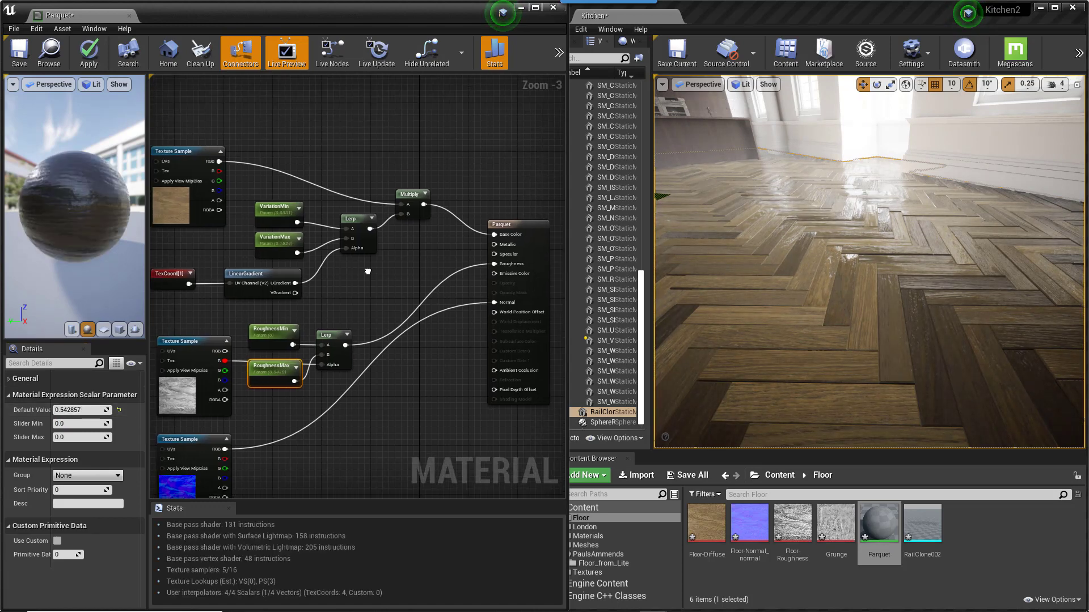
{"action": "scroll", "coordinate": [334, 267], "scroll_direction": "down", "scroll_amount": 2}
{"action": "scroll", "coordinate": [462, 255], "scroll_direction": "up", "scroll_amount": 2}
{"action": "left_click_drag", "start_coordinate": [403, 237], "coordinate": [516, 237]}
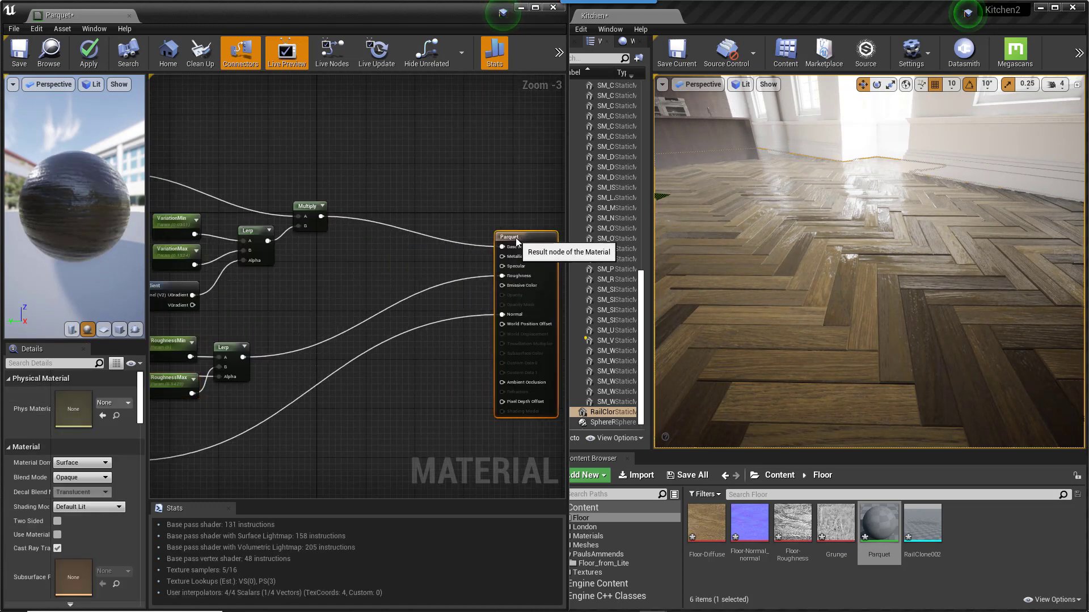
{"action": "right_click_drag", "start_coordinate": [447, 201], "coordinate": [382, 198]}
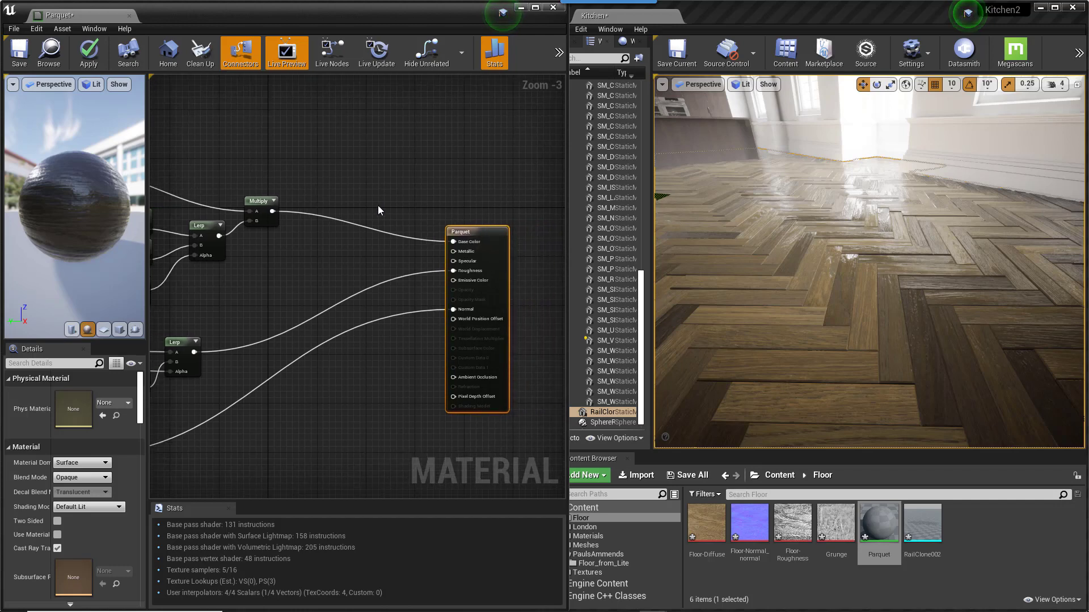
{"action": "left_click", "coordinate": [377, 205]}
{"action": "left_click_drag", "start_coordinate": [271, 211], "coordinate": [453, 241]}
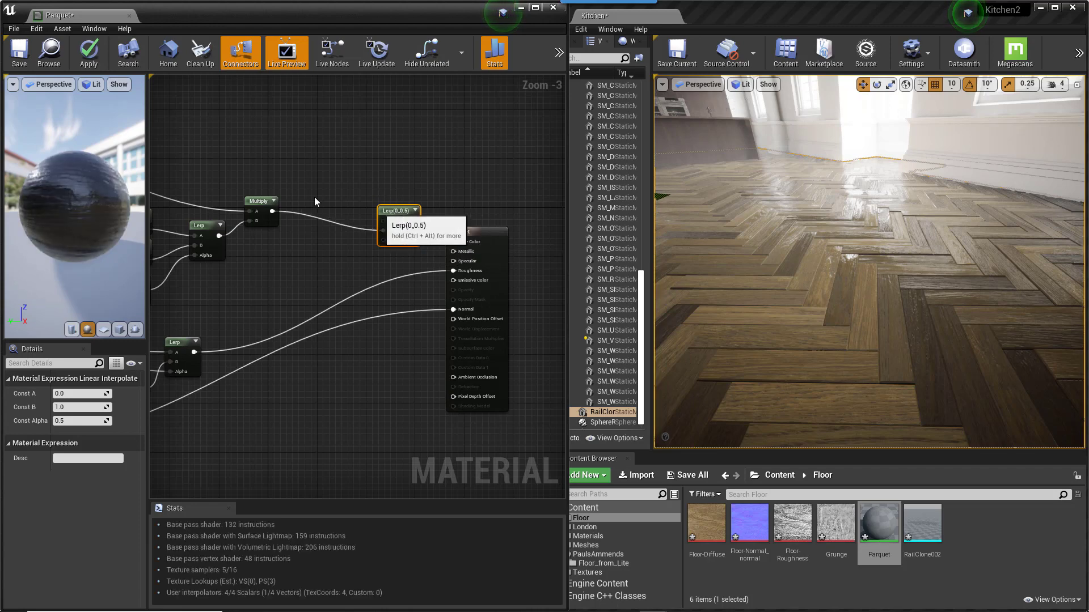
Step: Add a second Multiply node that takes the first Multiply as A and feeds the A input of the Base Color Lerp
{"action": "right_click_drag", "start_coordinate": [291, 178], "coordinate": [394, 189]}
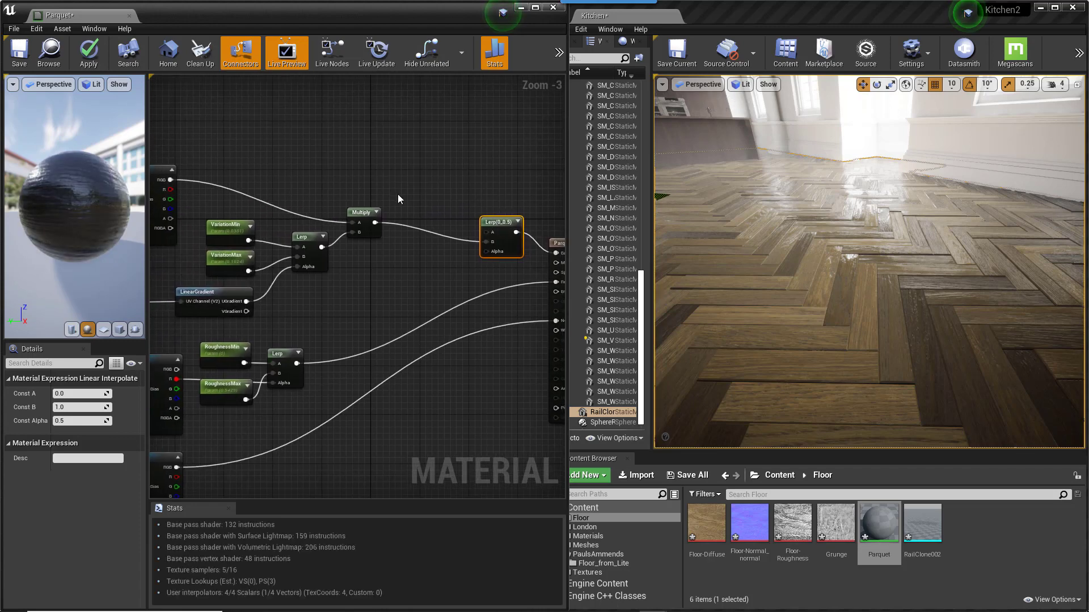
{"action": "left_click", "coordinate": [398, 195]}
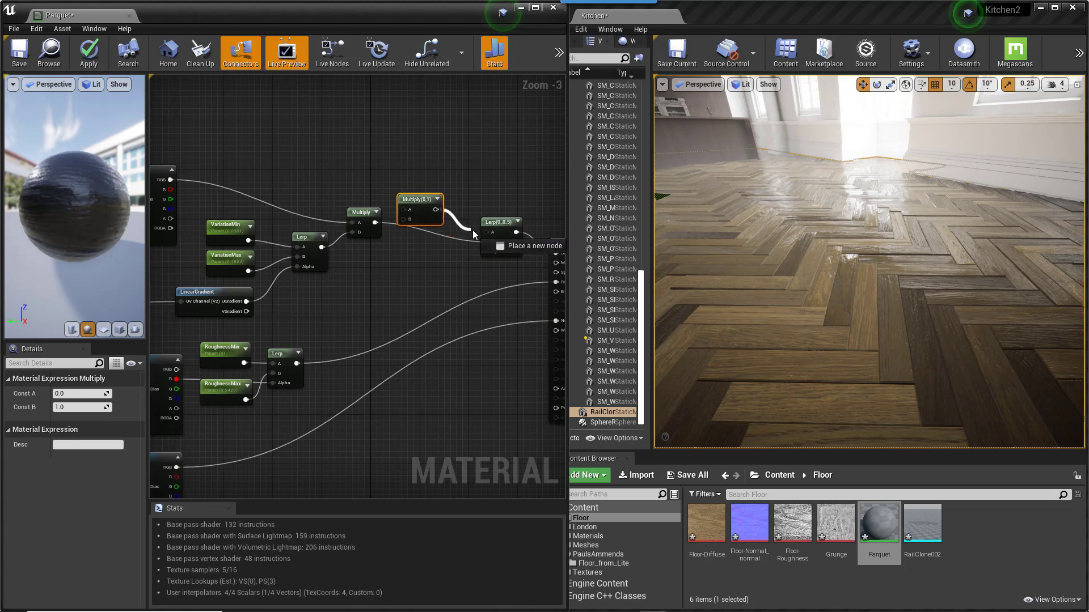
{"action": "left_click_drag", "start_coordinate": [474, 230], "coordinate": [484, 230]}
{"action": "left_click_drag", "start_coordinate": [374, 223], "coordinate": [413, 211]}
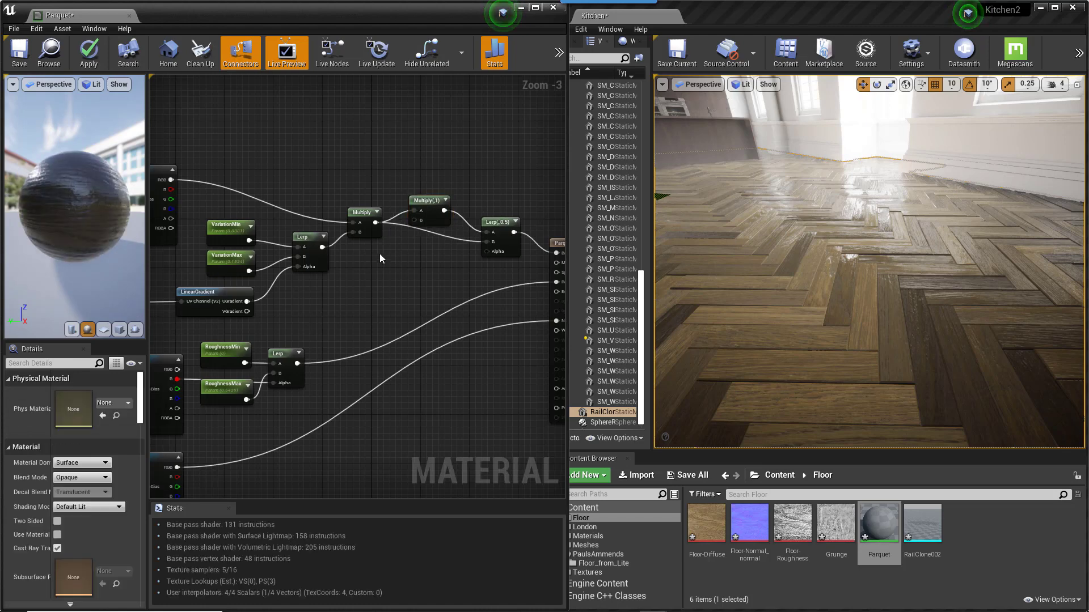
Step: Add a constant to the second Multiply's B input, convert it to a parameter named WearBrighness, and place it below the Multiply nodes
{"action": "left_click", "coordinate": [377, 253]}
{"action": "left_click_drag", "start_coordinate": [388, 267], "coordinate": [413, 222]}
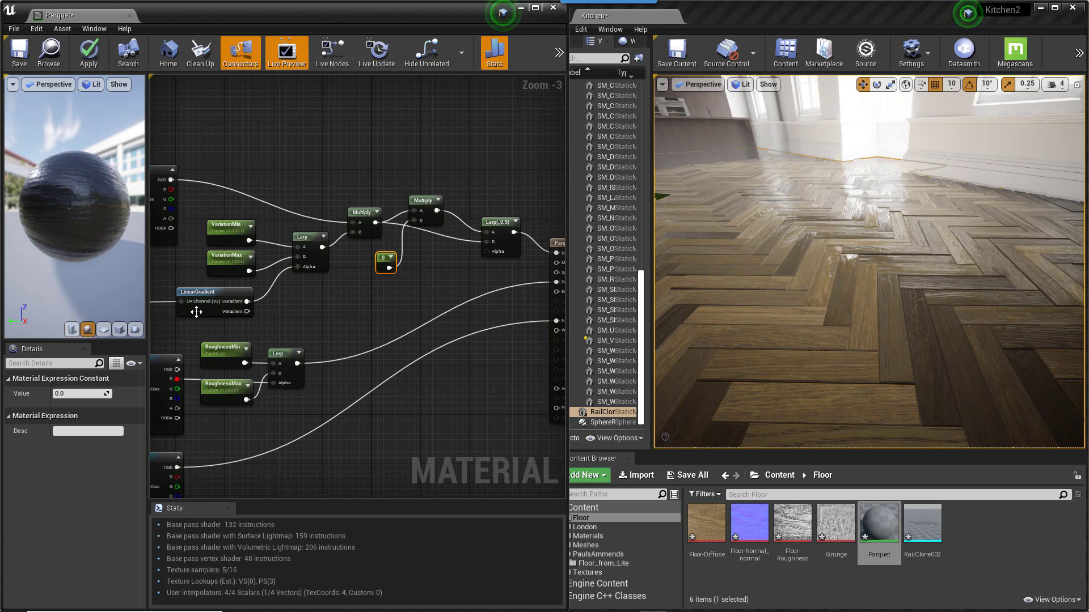
{"action": "right_click", "coordinate": [379, 257]}
{"action": "left_click", "coordinate": [400, 262]}
{"action": "type", "text": "WearBrighness"}
{"action": "key", "text": "Return"}
{"action": "left_click_drag", "start_coordinate": [400, 262], "coordinate": [365, 258]}
Step: Add a Vertex Color node and connect it to the Alpha of the Base Color Lerp
{"action": "right_click", "coordinate": [343, 316]}
{"action": "type", "text": "verte"}
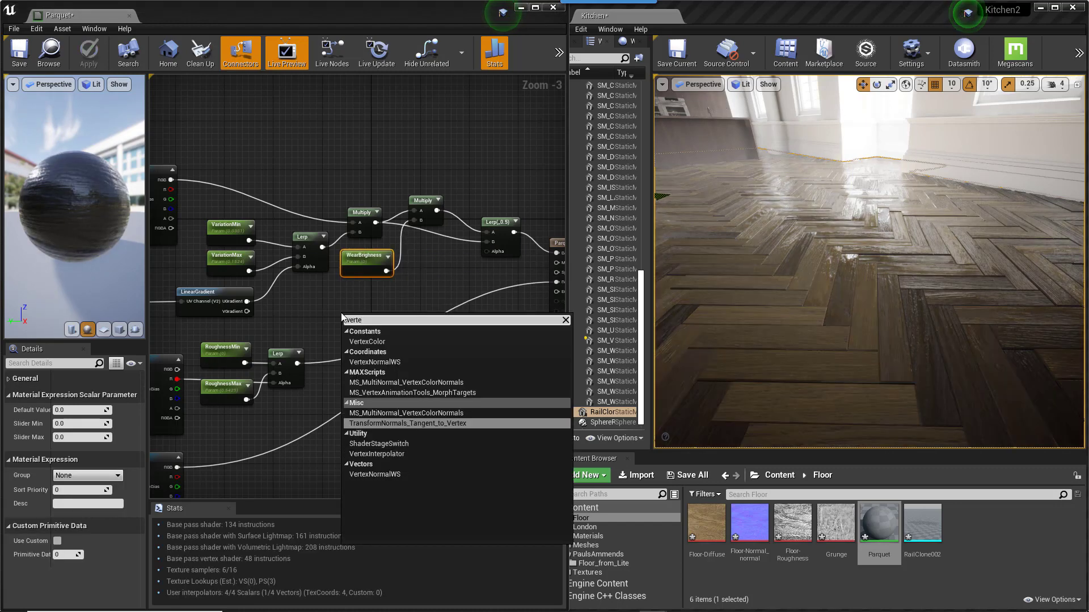
{"action": "key", "text": "Return"}
{"action": "left_click_drag", "start_coordinate": [379, 333], "coordinate": [487, 252]}
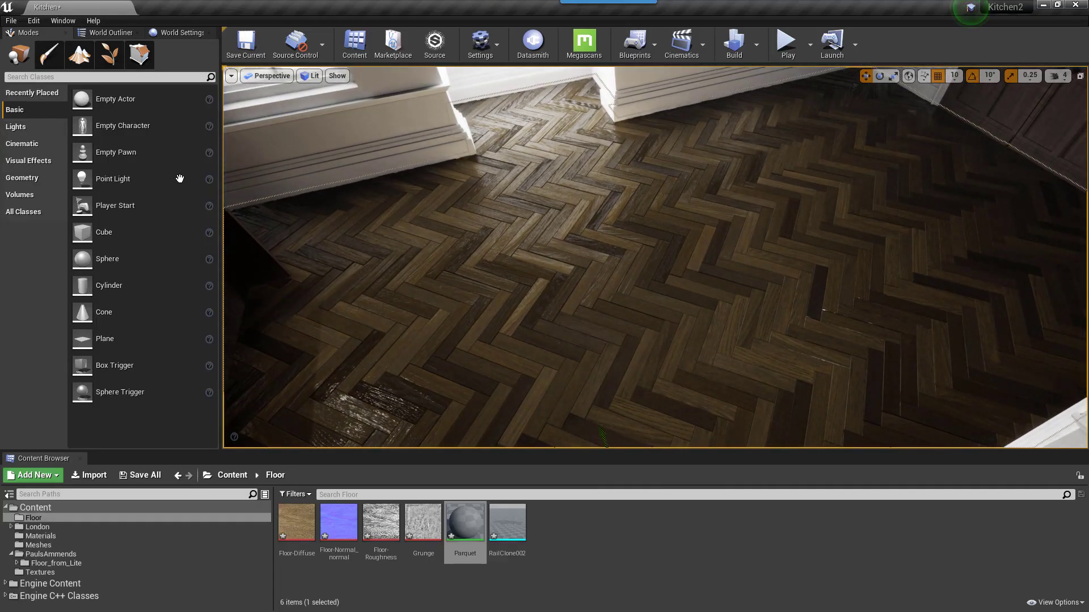
Step: Switch the level editor to Mesh Paint mode and paint vertex color onto the parquet floor
{"action": "left_click", "coordinate": [40, 58]}
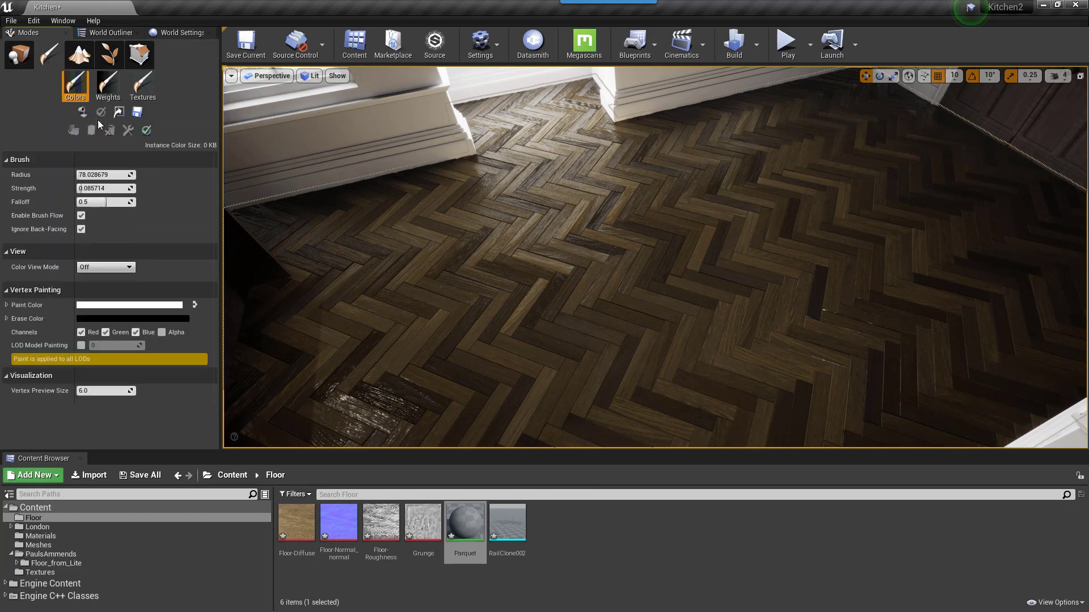
{"action": "mouse_move", "coordinate": [499, 293]}
{"action": "left_mouse_down"}
{"action": "mouse_move", "coordinate": [340, 341]}
{"action": "mouse_move", "coordinate": [377, 340]}
{"action": "left_mouse_up"}
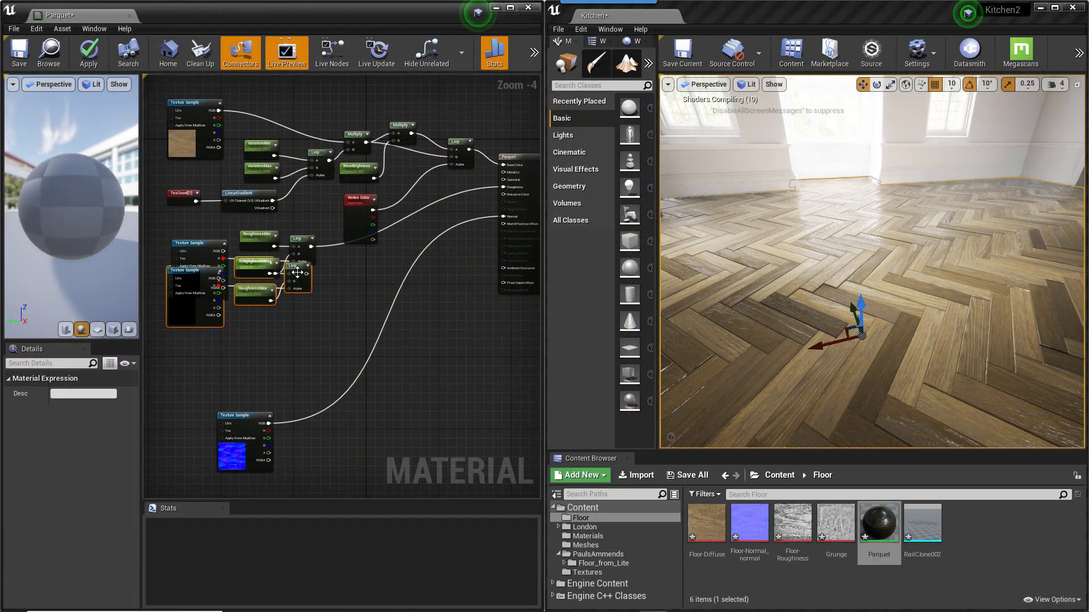
Step: Place the duplicated roughness nodes below the originals and rename their parameters WearRoughnessMin and WearRoughnessMax
{"action": "left_click_drag", "start_coordinate": [297, 272], "coordinate": [307, 322]}
{"action": "left_click", "coordinate": [277, 332]}
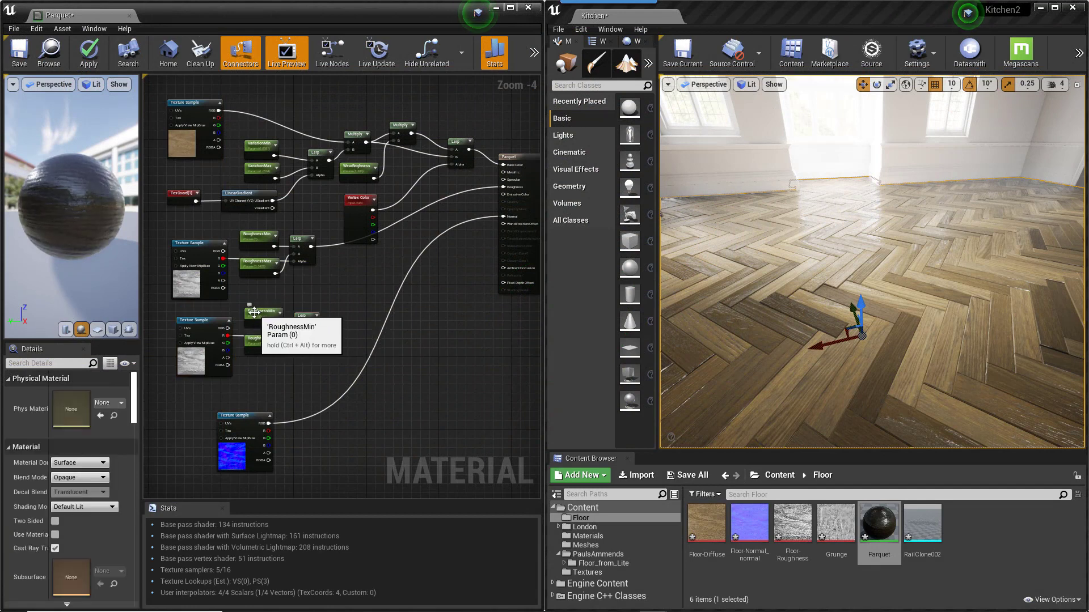
{"action": "left_click", "coordinate": [254, 312]}
{"action": "scroll", "coordinate": [254, 312], "scroll_direction": "up", "scroll_amount": 4}
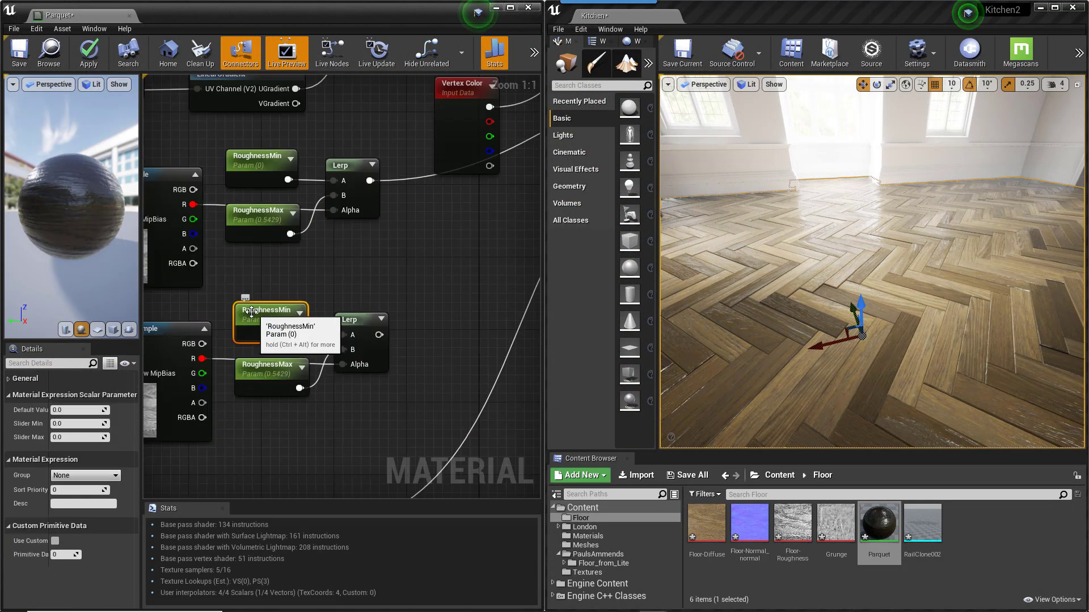
{"action": "double_click", "coordinate": [249, 311]}
{"action": "type", "text": "Wear"}
{"action": "double_click", "coordinate": [247, 365]}
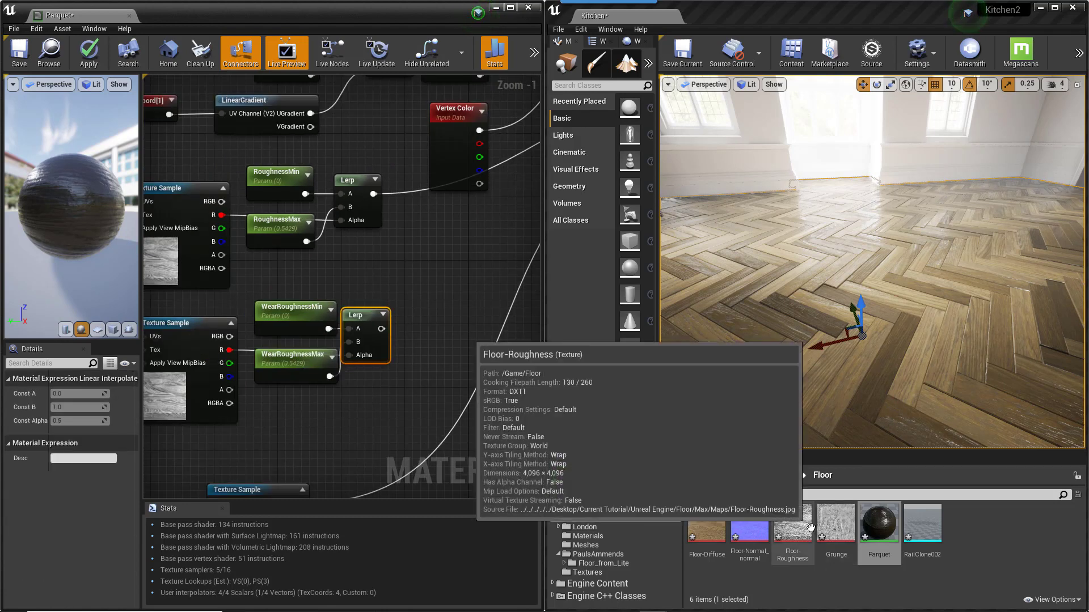
Step: Assign the Grunge texture to the duplicated texture sample that drives the wear roughness
{"action": "left_click", "coordinate": [829, 524]}
{"action": "left_click", "coordinate": [176, 324]}
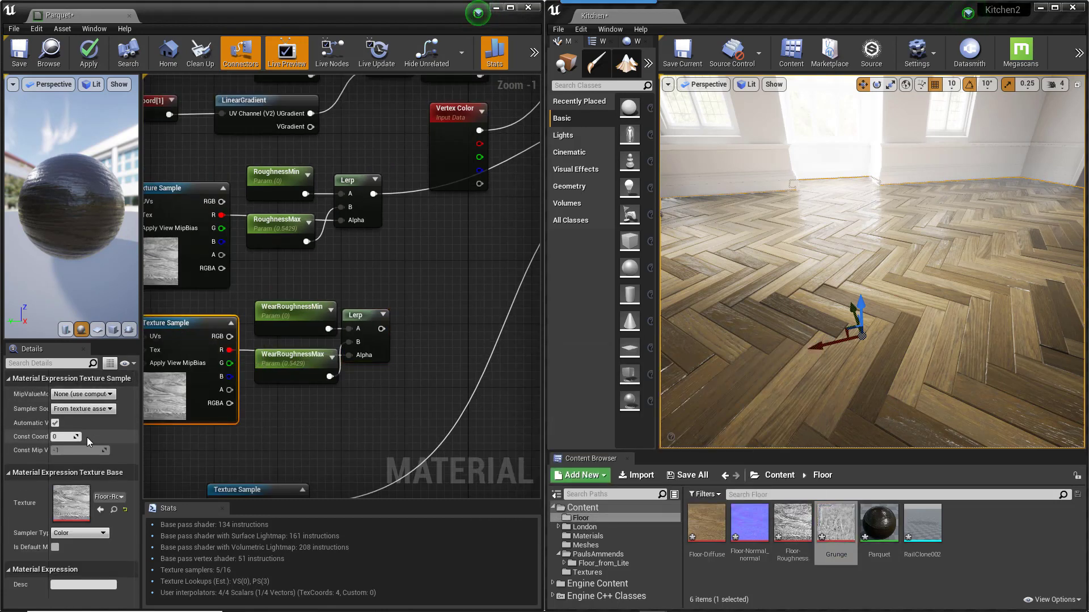
{"action": "left_click", "coordinate": [100, 510]}
Step: Add a Lerp that takes the wear roughness Lerp as A and the original roughness Lerp as B
{"action": "right_click_drag", "start_coordinate": [387, 230], "coordinate": [301, 270]}
{"action": "scroll", "coordinate": [340, 300], "scroll_direction": "down", "scroll_amount": 2}
{"action": "left_click", "coordinate": [366, 321]}
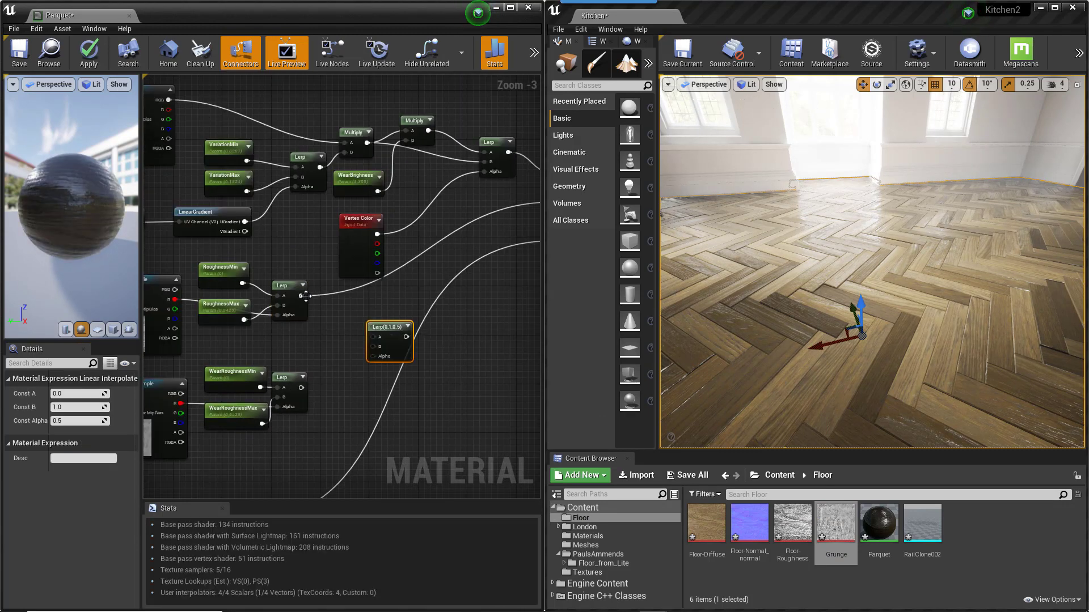
{"action": "left_click_drag", "start_coordinate": [306, 295], "coordinate": [373, 337]}
{"action": "left_click_drag", "start_coordinate": [301, 388], "coordinate": [372, 336]}
{"action": "left_click_drag", "start_coordinate": [302, 295], "coordinate": [372, 346]}
Step: Connect the combined roughness Lerp to the material's Roughness input and feed its Alpha from the Vertex Color node
{"action": "right_click_drag", "start_coordinate": [444, 356], "coordinate": [305, 384]}
{"action": "left_click_drag", "start_coordinate": [280, 380], "coordinate": [435, 246]}
{"action": "right_click_drag", "start_coordinate": [393, 338], "coordinate": [482, 305]}
{"action": "left_click_drag", "start_coordinate": [347, 254], "coordinate": [343, 367]}
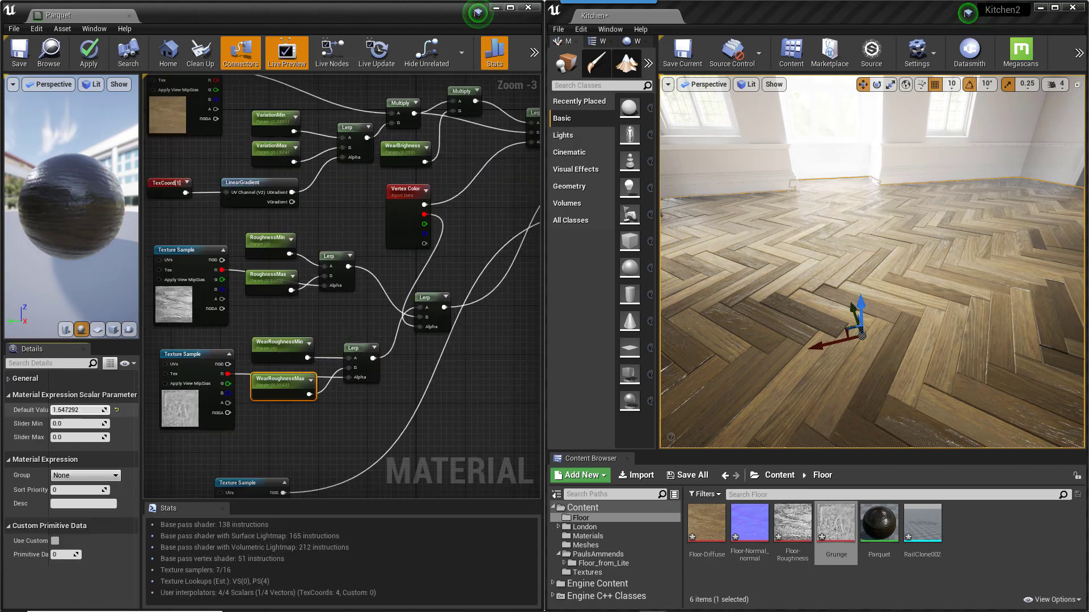
Step: Set the default of WearRoughnessMax to about 0.70 and that of RoughnessMax to about 0.28
{"action": "mouse_move", "coordinate": [79, 410]}
{"action": "left_mouse_down"}
{"action": "mouse_move", "coordinate": [57, 410]}
{"action": "mouse_move", "coordinate": [68, 410]}
{"action": "left_mouse_up"}
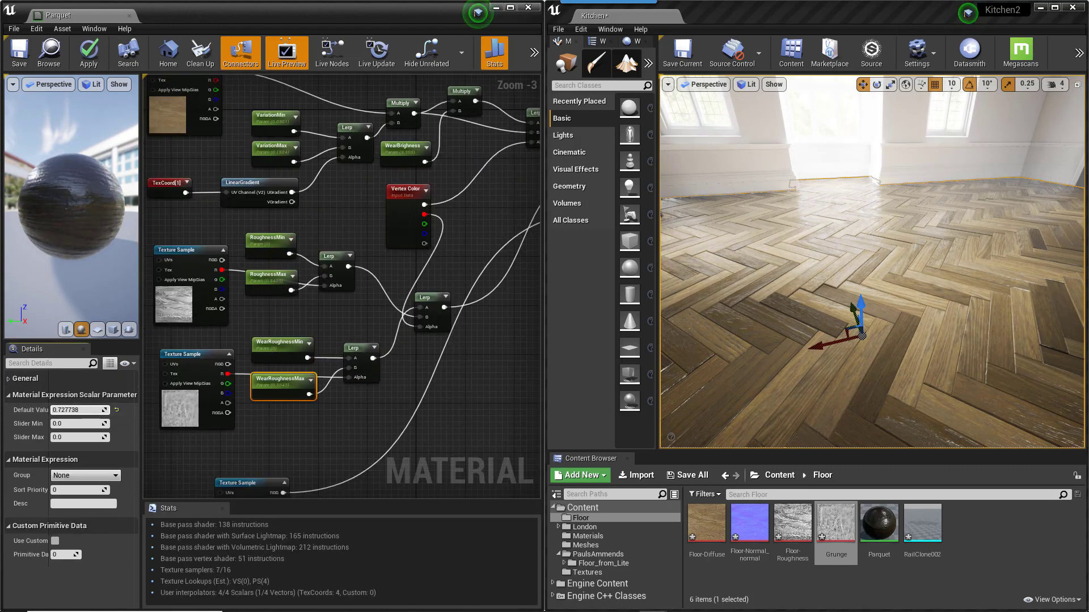
{"action": "left_click", "coordinate": [270, 276]}
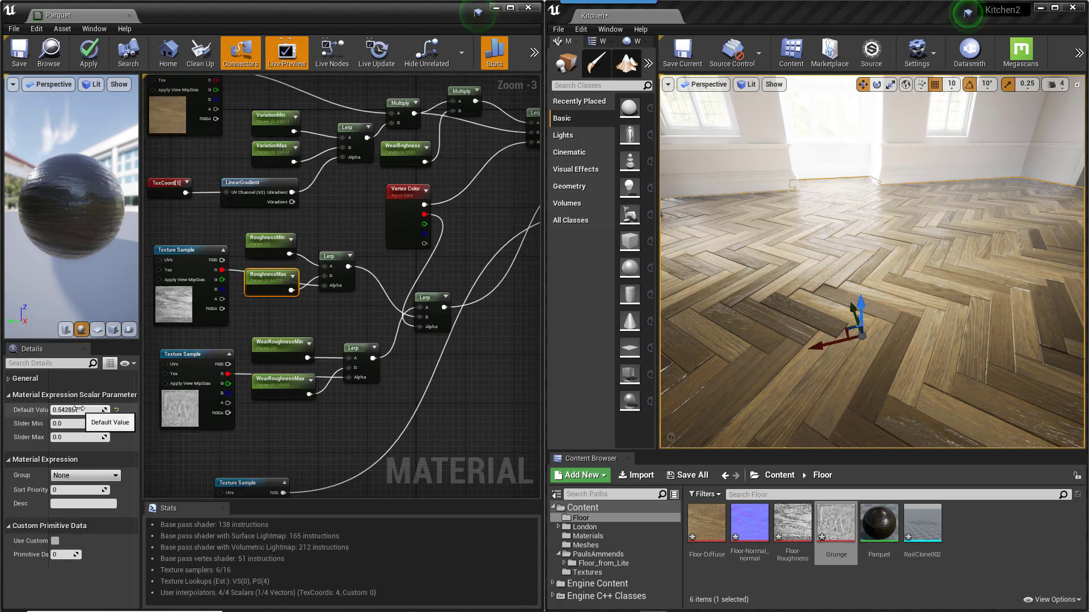
{"action": "left_click_drag", "start_coordinate": [79, 409], "coordinate": [98, 410]}
Step: Set the defaults of VariationMax to about 0.15, VariationMin to about 0.057 and WearBrighness to about 0.34
{"action": "left_click", "coordinate": [275, 148]}
{"action": "left_click_drag", "start_coordinate": [79, 410], "coordinate": [83, 410]}
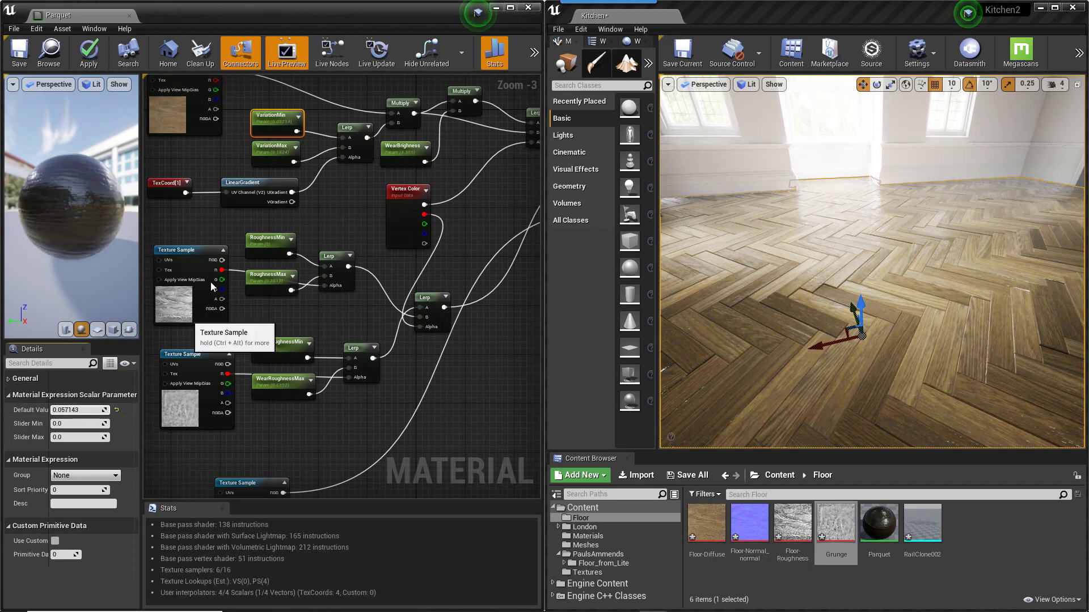
{"action": "left_click", "coordinate": [407, 146]}
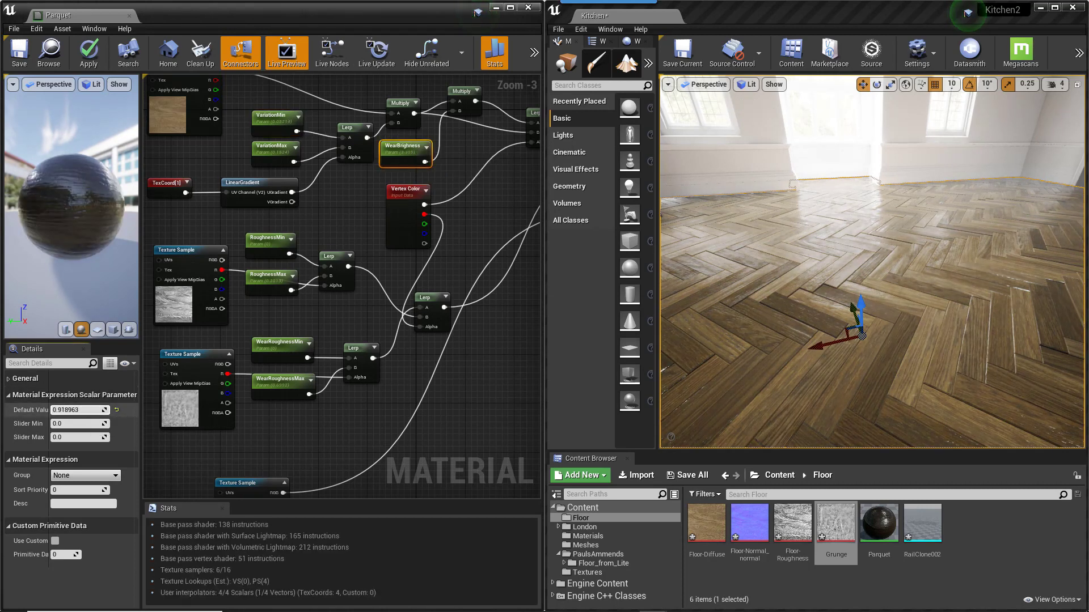
{"action": "left_click_drag", "start_coordinate": [79, 410], "coordinate": [72, 410]}
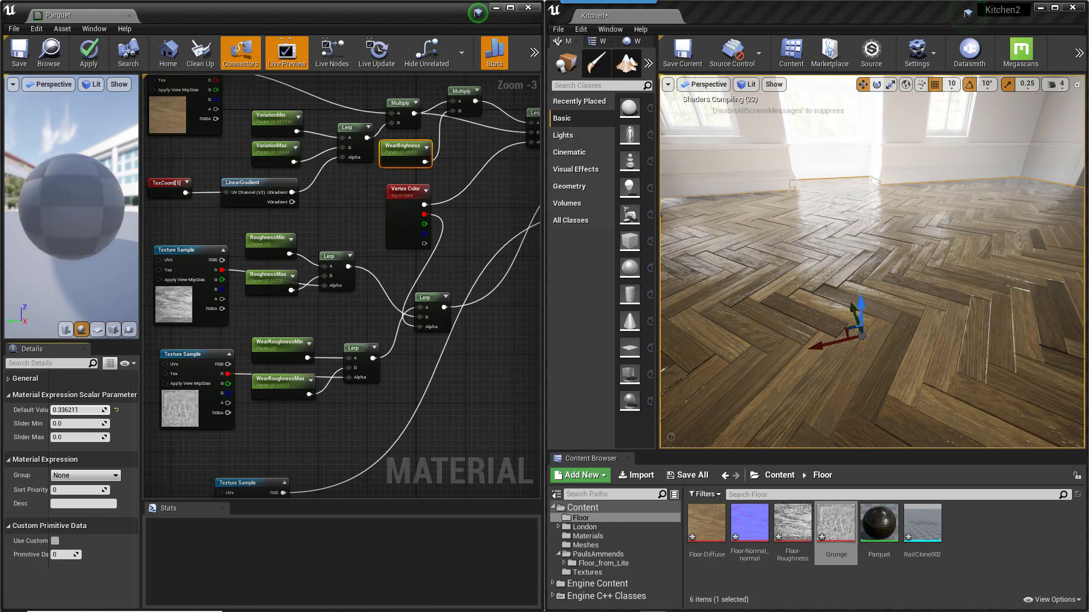
Step: Close the material editor, create a material instance from the Parquet material, and open the instance
{"action": "left_click", "coordinate": [527, 8]}
{"action": "left_click", "coordinate": [571, 352]}
{"action": "right_click", "coordinate": [465, 522]}
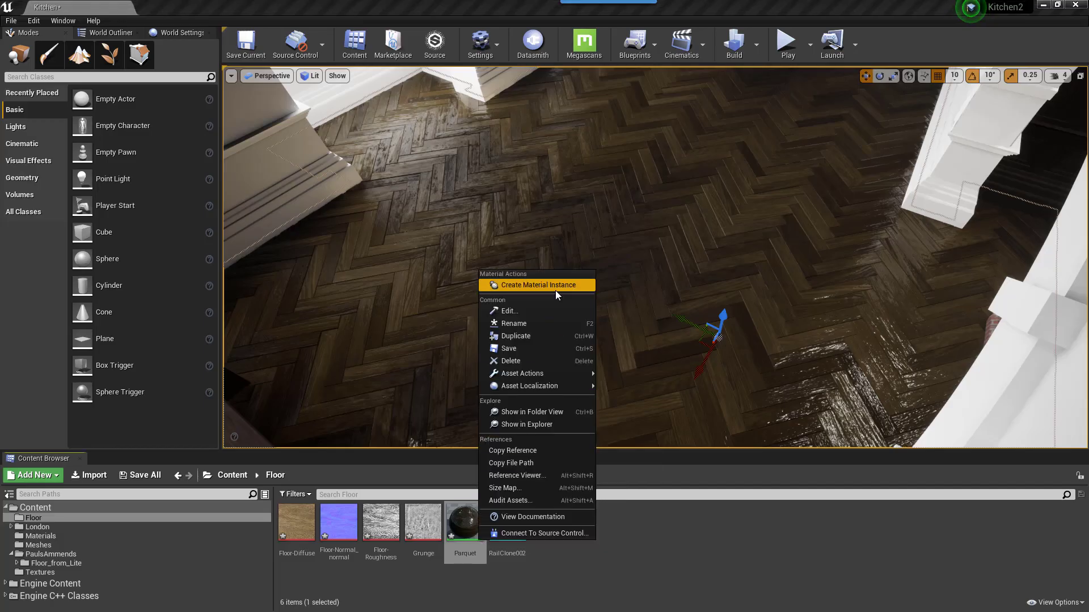
{"action": "left_click", "coordinate": [556, 286]}
{"action": "double_click", "coordinate": [498, 543]}
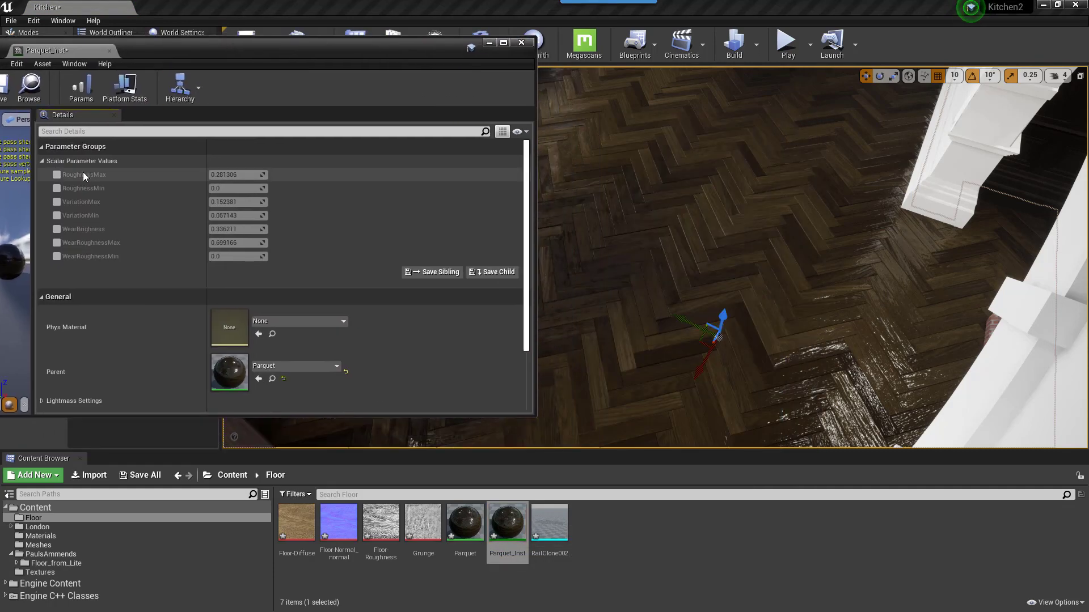
Step: Enable overrides for all seven roughness, variation and wear parameters in the Parquet material instance
{"action": "left_click", "coordinate": [57, 174]}
{"action": "left_click", "coordinate": [57, 188]}
{"action": "left_click", "coordinate": [57, 202]}
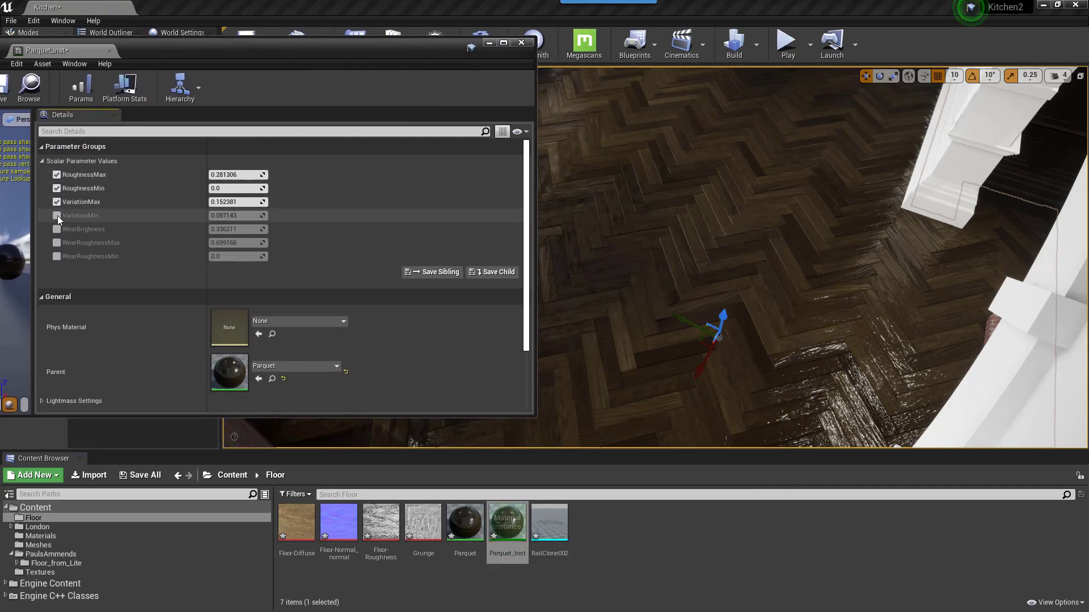
{"action": "left_click", "coordinate": [57, 216]}
{"action": "left_click", "coordinate": [57, 229]}
{"action": "left_click", "coordinate": [57, 243]}
{"action": "left_click", "coordinate": [56, 256]}
Step: Set the instance's VariationMax to about 0.35, VariationMin to 0.18, RoughnessMax to 0.93 and RoughnessMin to 0.22
{"action": "left_click_drag", "start_coordinate": [223, 202], "coordinate": [237, 216]}
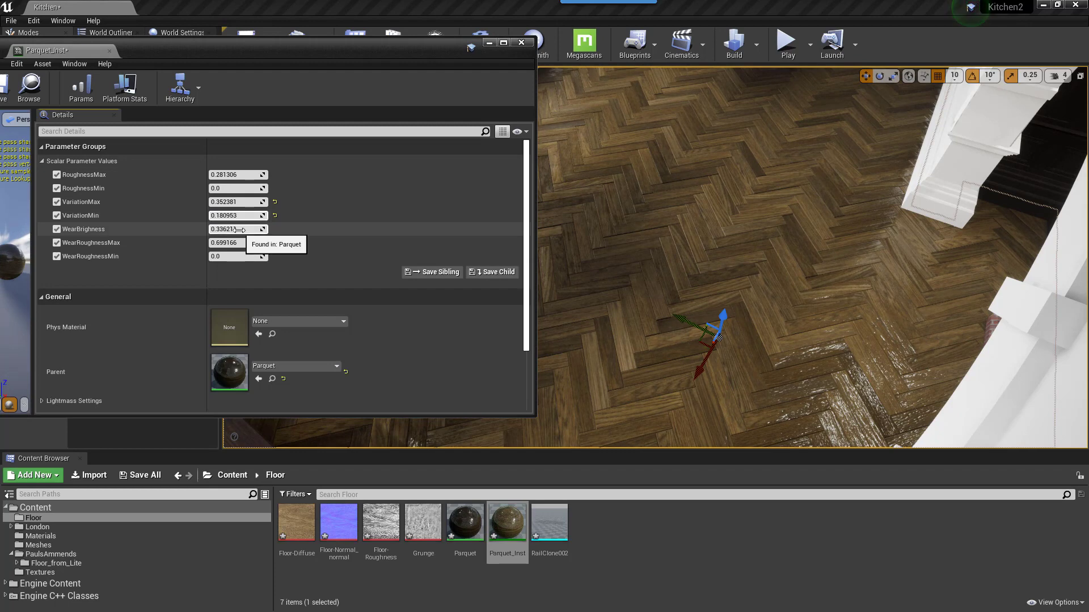
{"action": "mouse_move", "coordinate": [230, 175]}
{"action": "left_mouse_down"}
{"action": "mouse_move", "coordinate": [266, 174]}
{"action": "mouse_move", "coordinate": [235, 187]}
{"action": "left_mouse_up"}
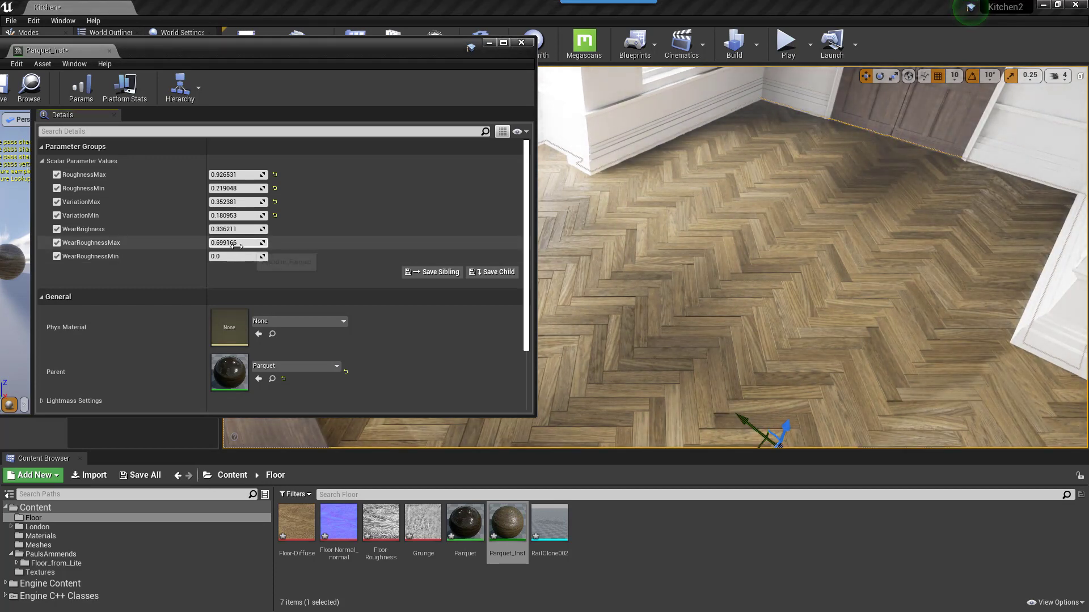
Step: Set the instance's WearRoughnessMax to about 0.33 and WearBrighness to about 0.46
{"action": "left_click_drag", "start_coordinate": [235, 242], "coordinate": [216, 243]}
{"action": "mouse_move", "coordinate": [624, 244]}
{"action": "right_mouse_down"}
{"action": "mouse_move", "coordinate": [638, 244]}
{"action": "mouse_move", "coordinate": [615, 241]}
{"action": "right_mouse_up"}
{"action": "left_click_drag", "start_coordinate": [249, 229], "coordinate": [256, 230]}
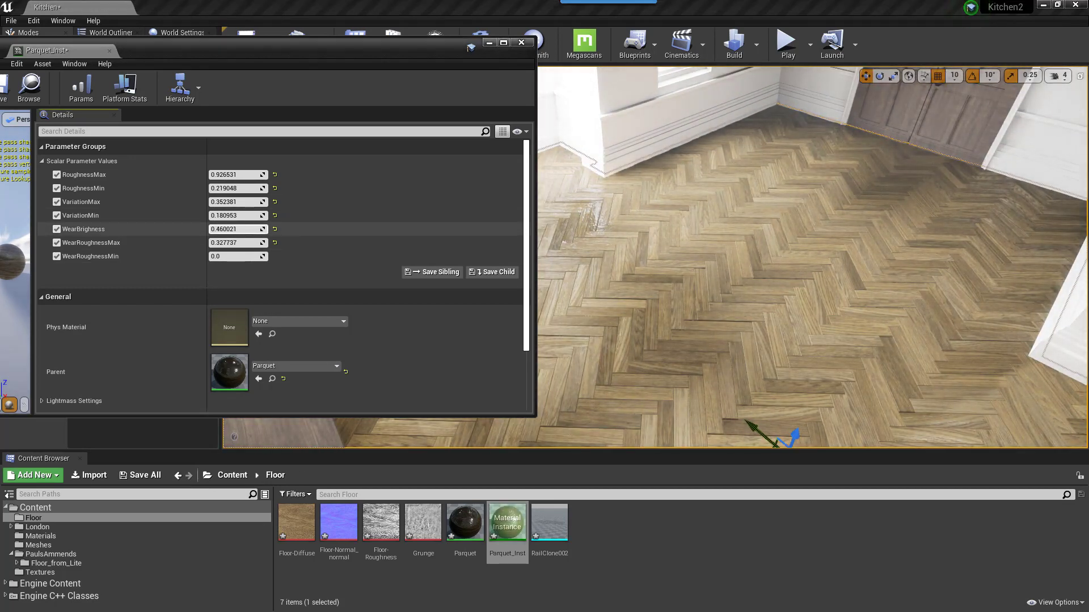
Step: Close the material instance and switch to Mesh Paint mode for vertex color painting on the parquet floor
{"action": "left_click", "coordinate": [521, 42]}
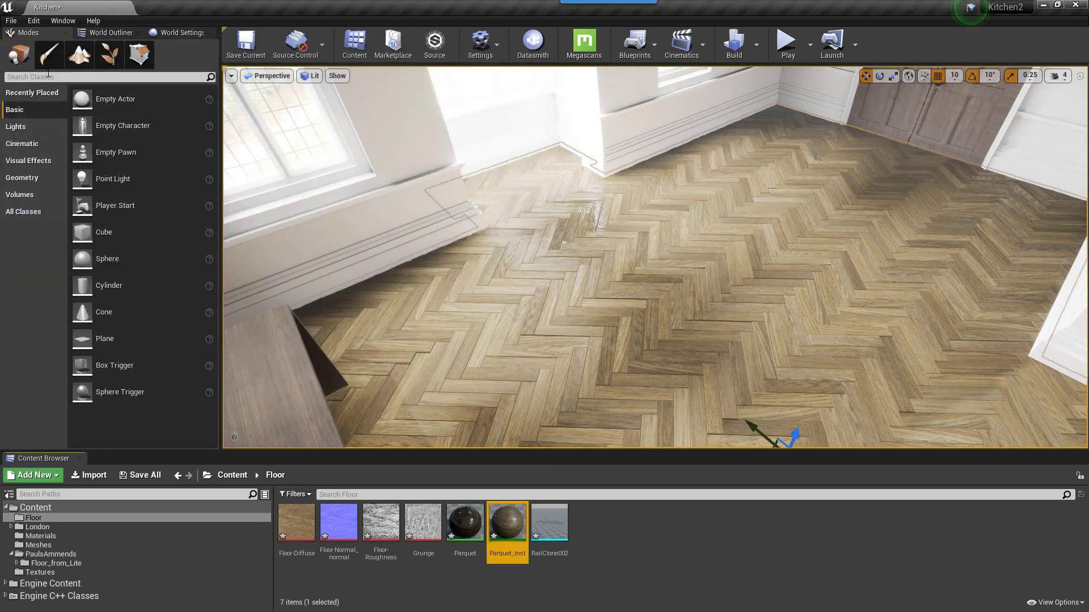
{"action": "left_click", "coordinate": [49, 55]}
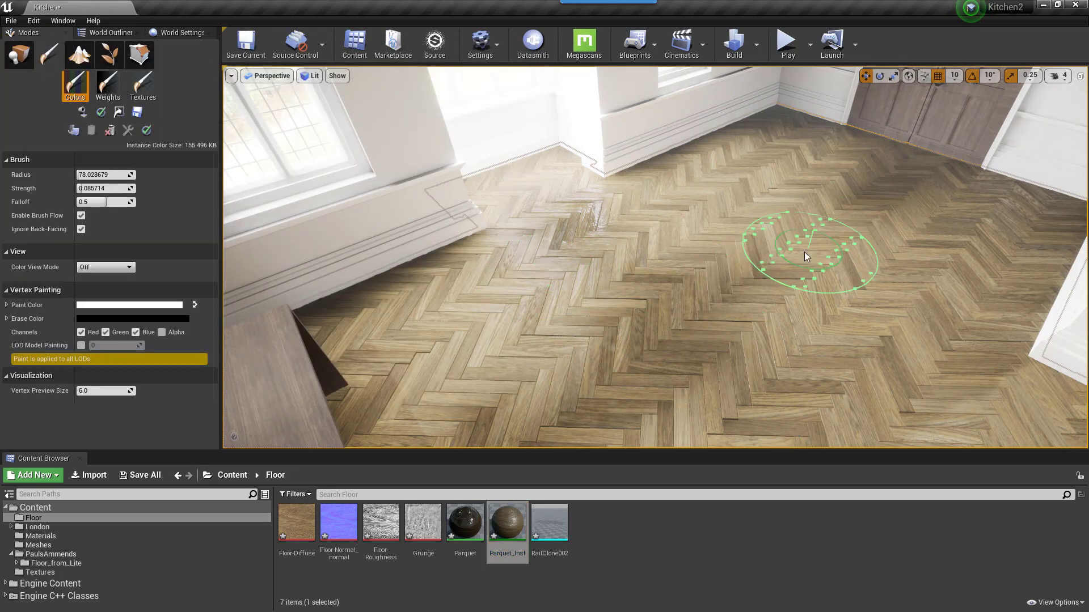